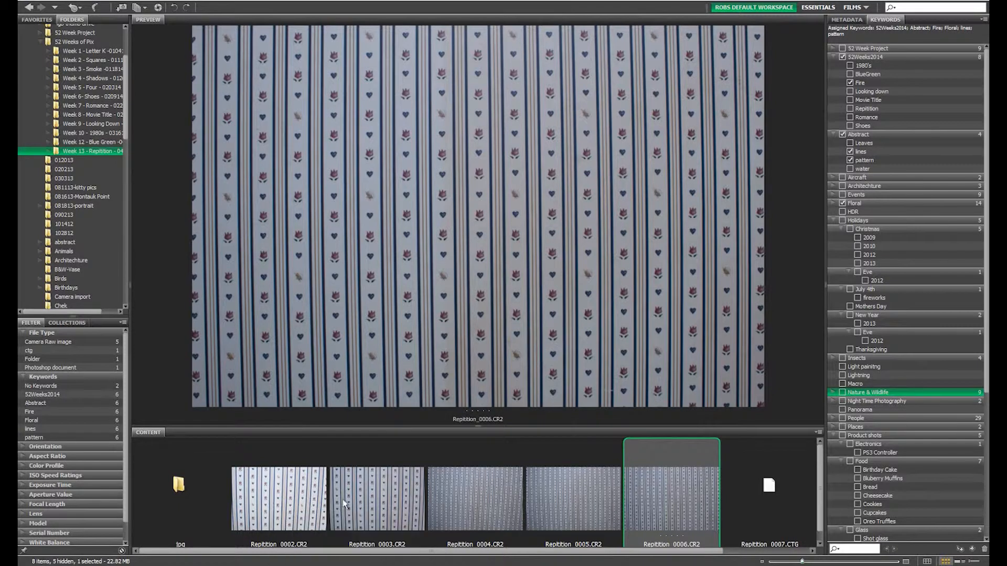
# - Compare the previews of the wallpaper raw shots Repitition_0002.CR2 through Repitition_0006.CR2
pyautogui.click(277, 496)
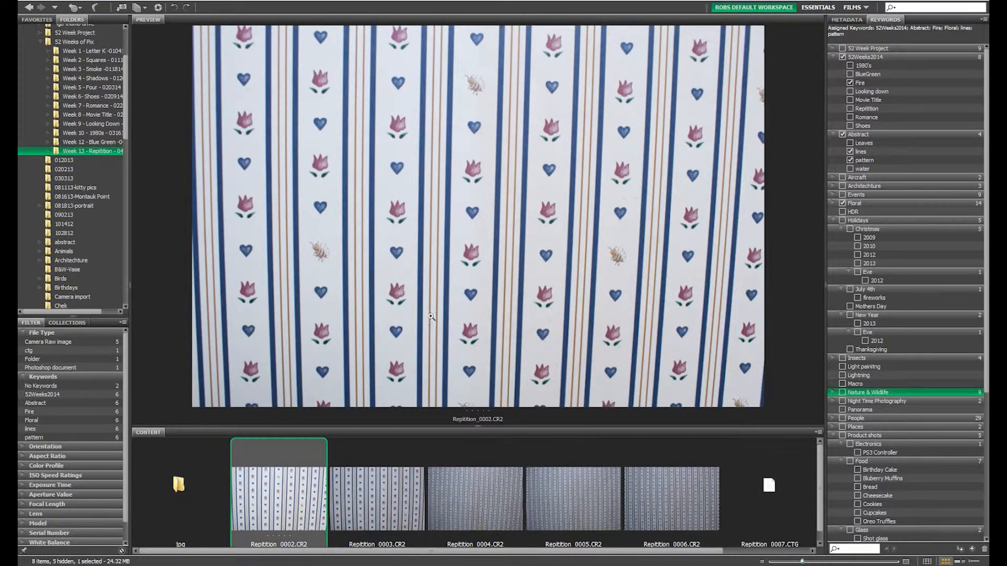
pyautogui.click(386, 485)
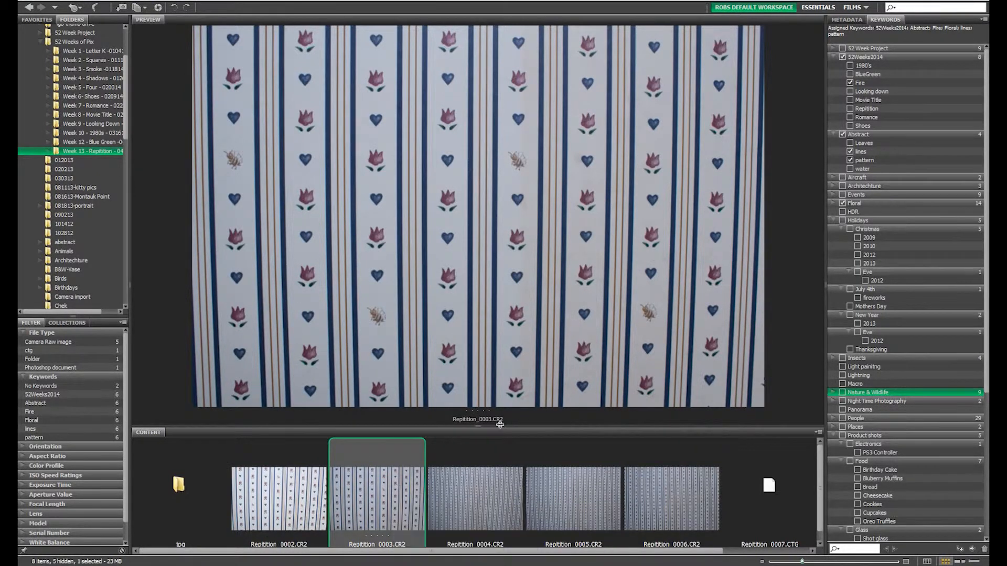
pyautogui.click(486, 472)
pyautogui.click(606, 467)
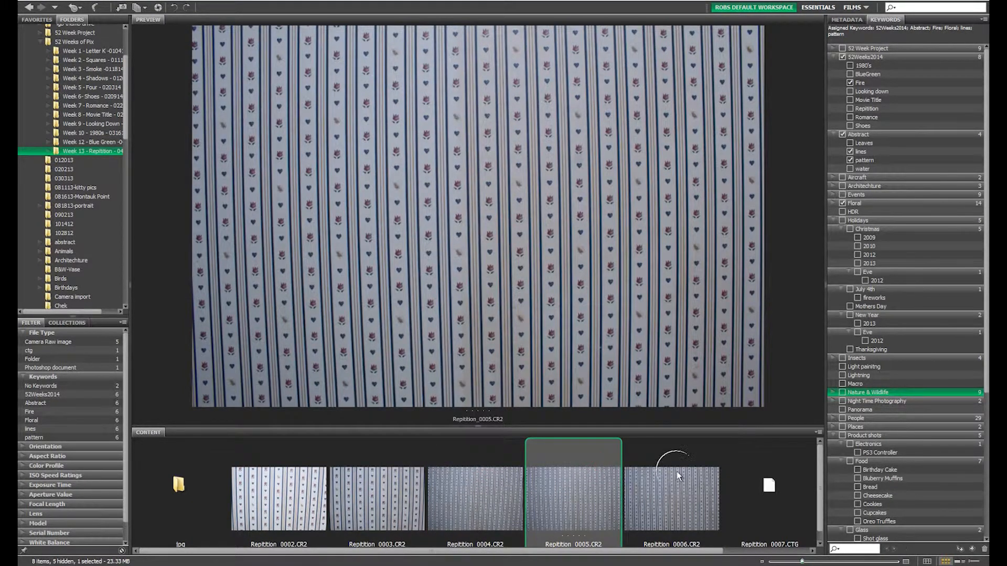
pyautogui.click(678, 476)
pyautogui.click(484, 480)
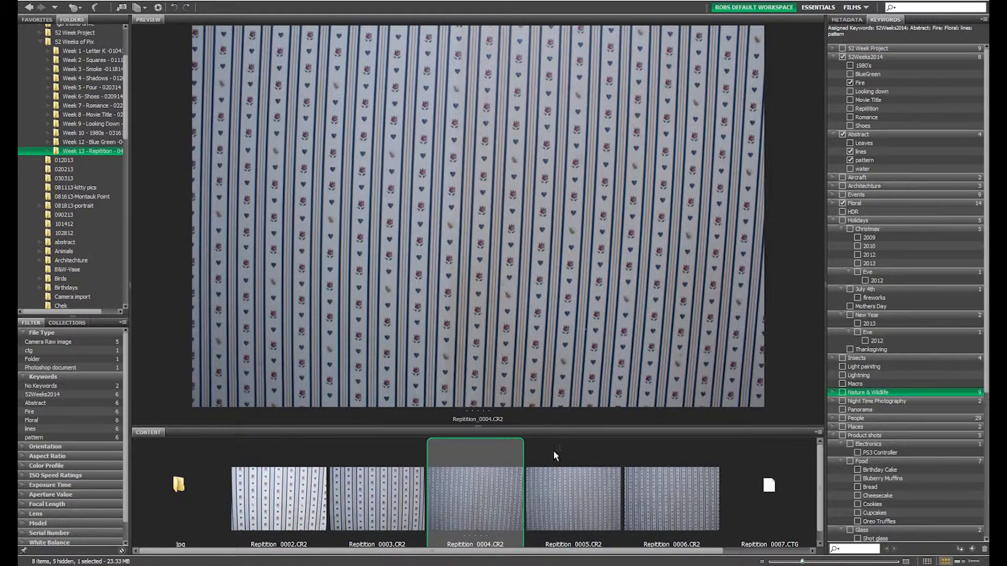
pyautogui.click(569, 450)
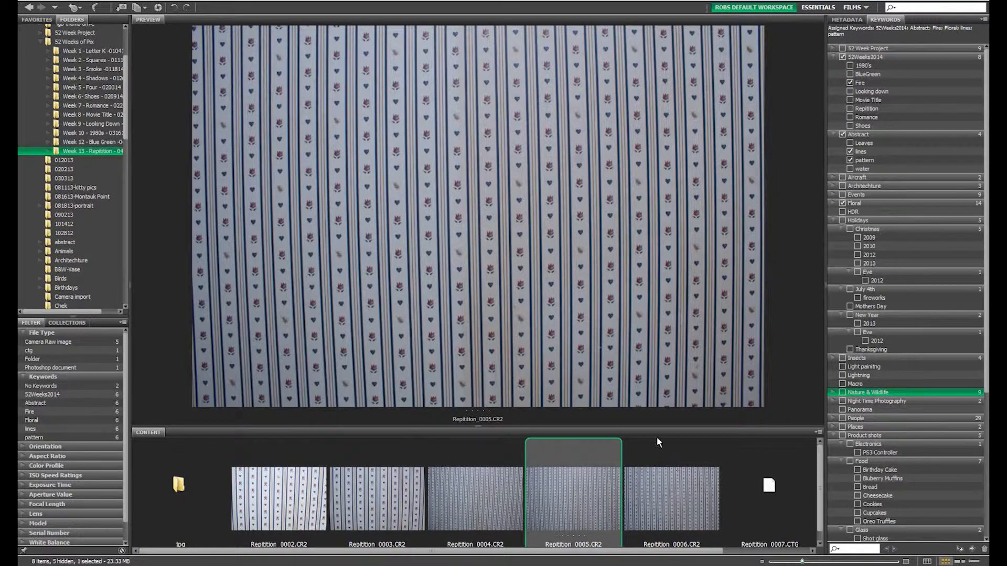
pyautogui.click(658, 454)
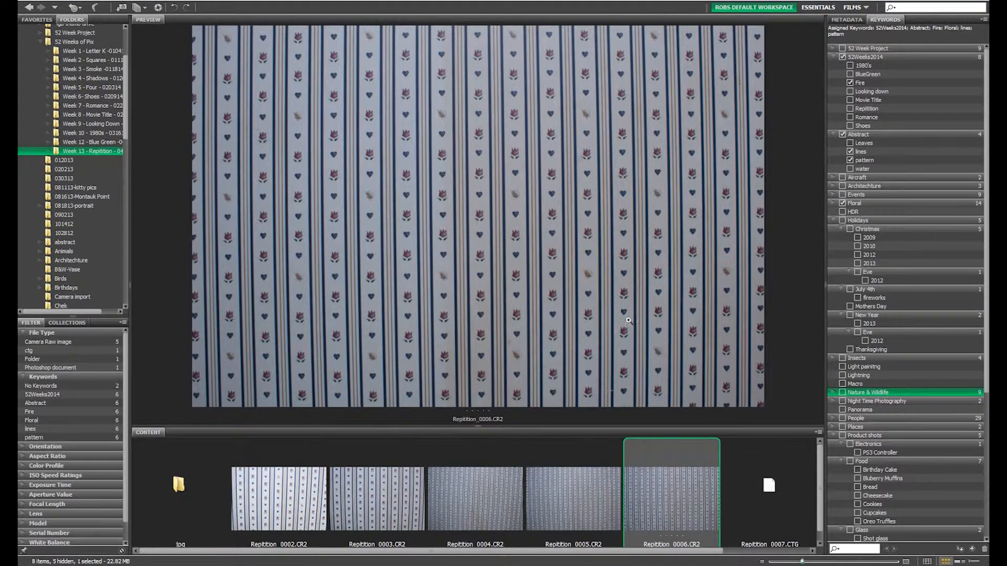
pyautogui.click(487, 460)
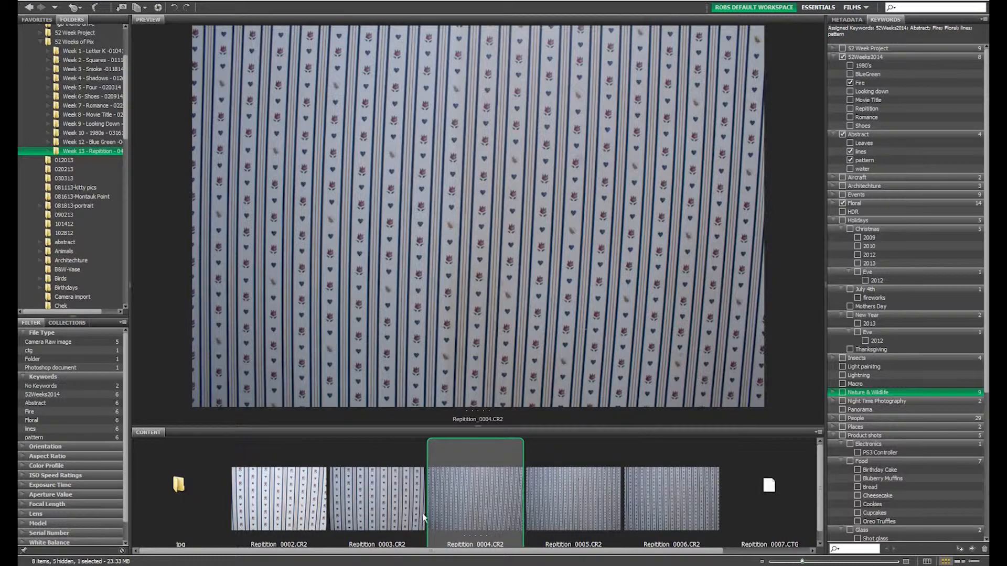
pyautogui.click(383, 512)
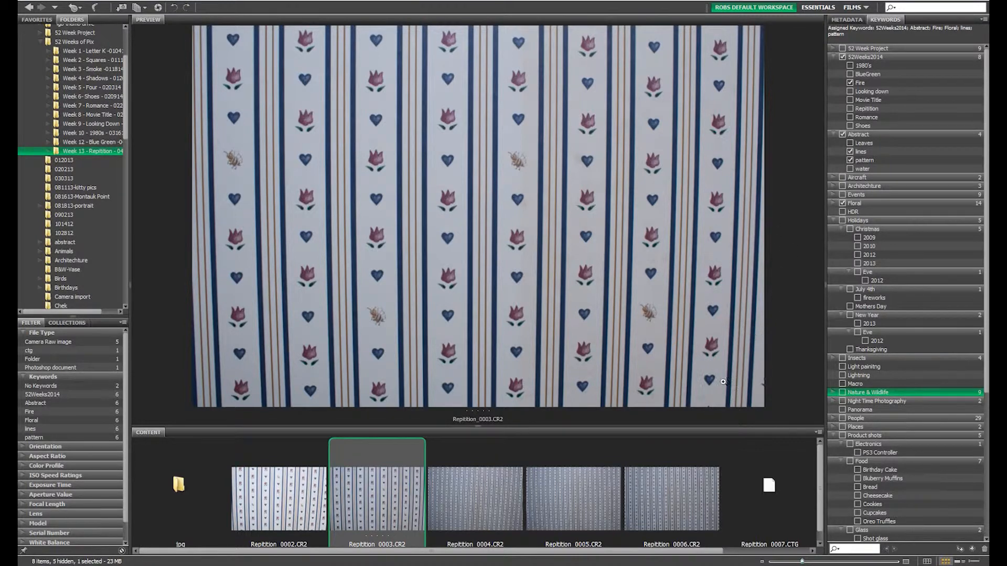
pyautogui.click(470, 509)
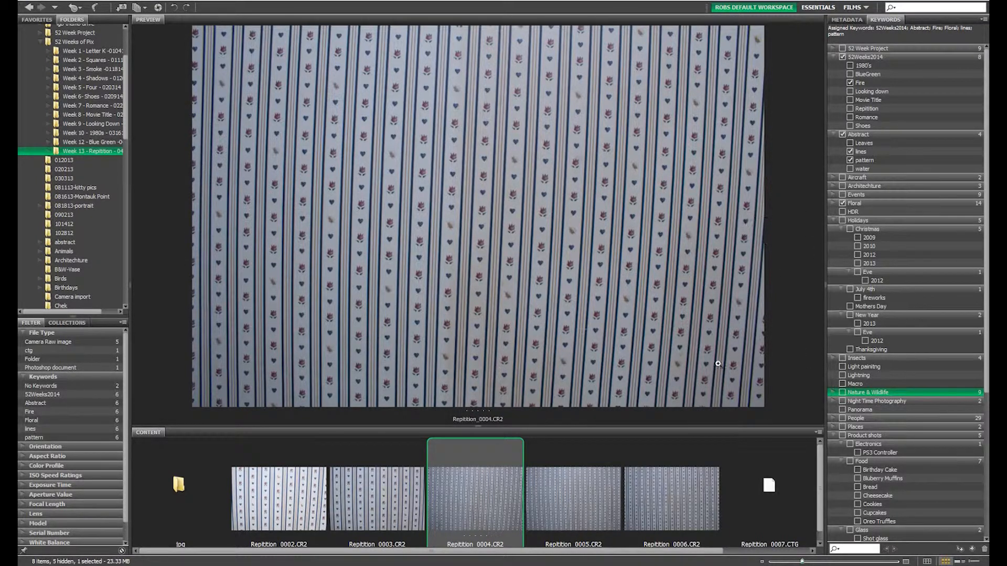
pyautogui.click(584, 493)
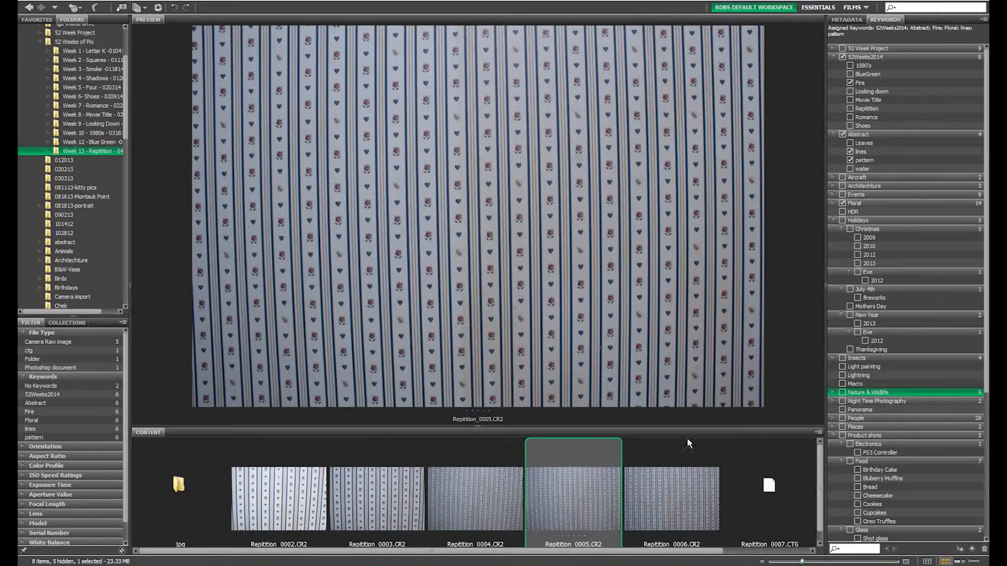
pyautogui.click(673, 502)
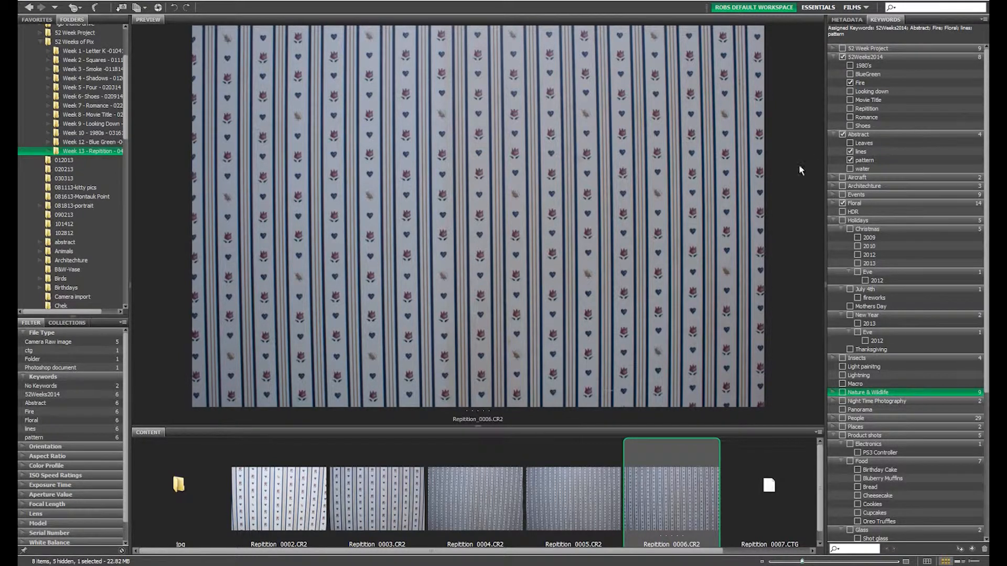
# - Open Repitition_0006.CR2 in Camera Raw and sample the pale wallpaper background for a custom white balance of 5900 temperature and +6 tint
pyautogui.doubleClick(699, 458)
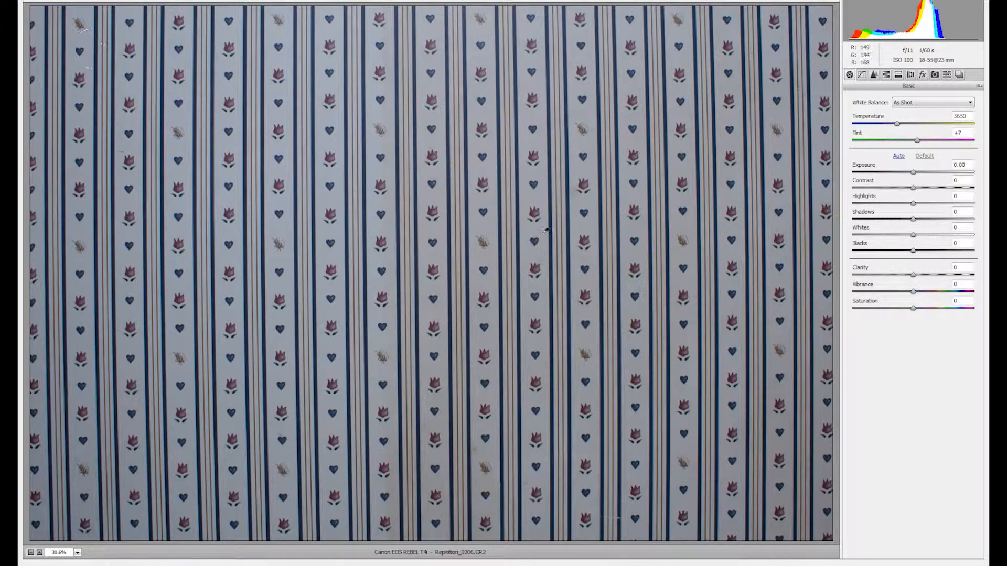
pyautogui.click(593, 223)
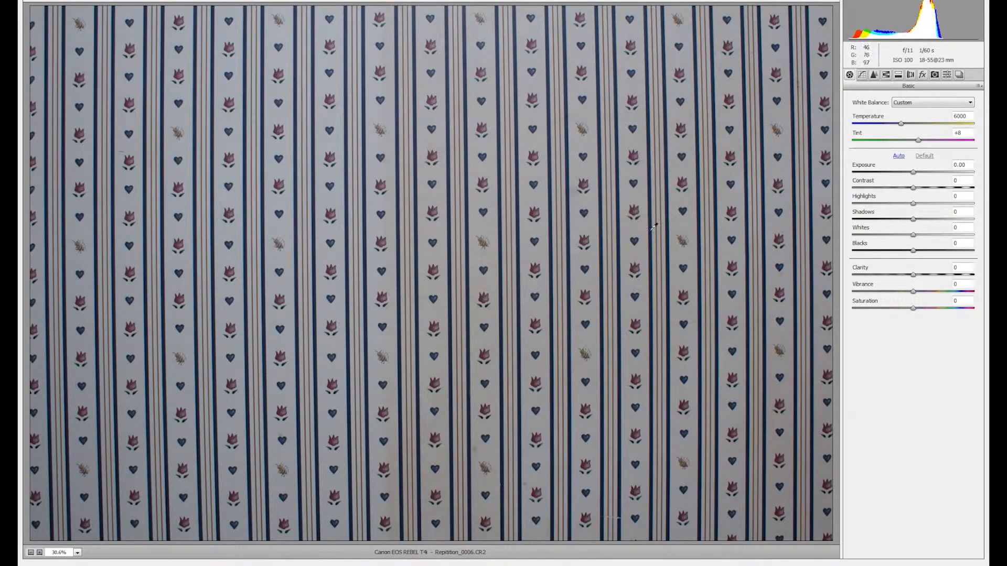
pyautogui.click(647, 256)
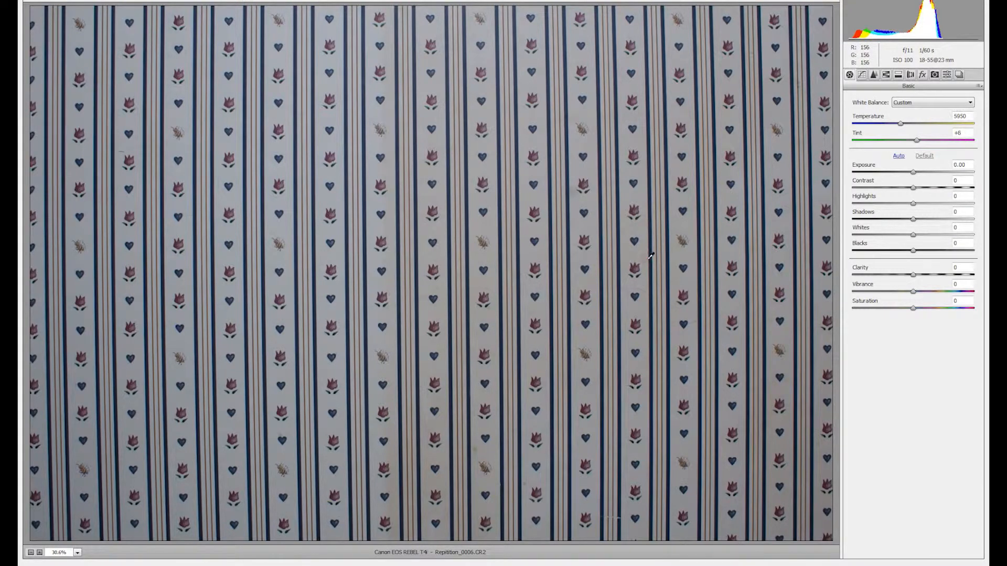
pyautogui.click(679, 257)
# - Raise the photo's Exposure to +0.40
pyautogui.moveTo(913, 173); pyautogui.dragTo(914, 172)
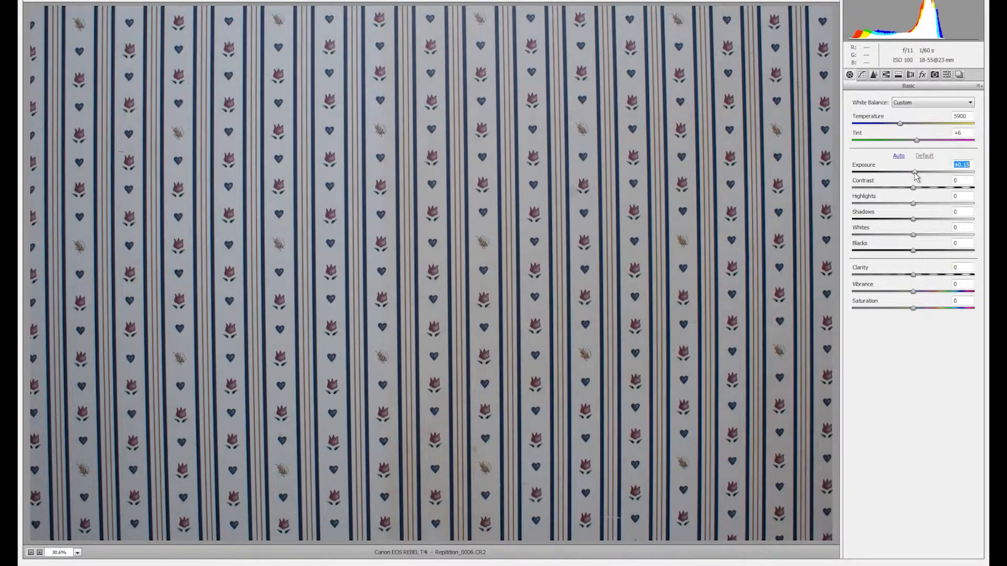
pyautogui.moveTo(922, 179)
pyautogui.mouseDown()
pyautogui.moveTo(933, 182)
pyautogui.moveTo(915, 176)
pyautogui.moveTo(925, 190)
pyautogui.mouseUp()
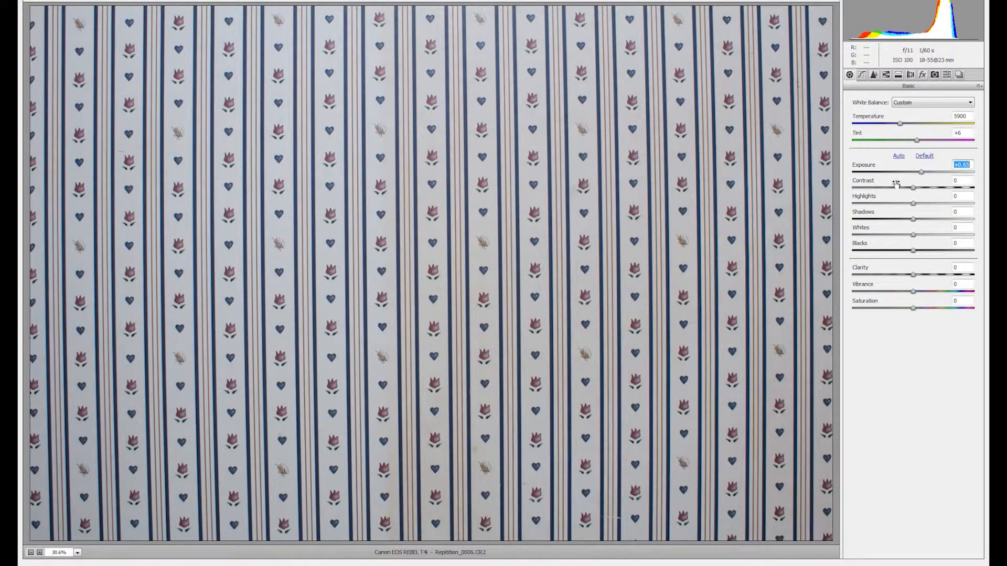
pyautogui.press('Left')
pyautogui.press('Return')
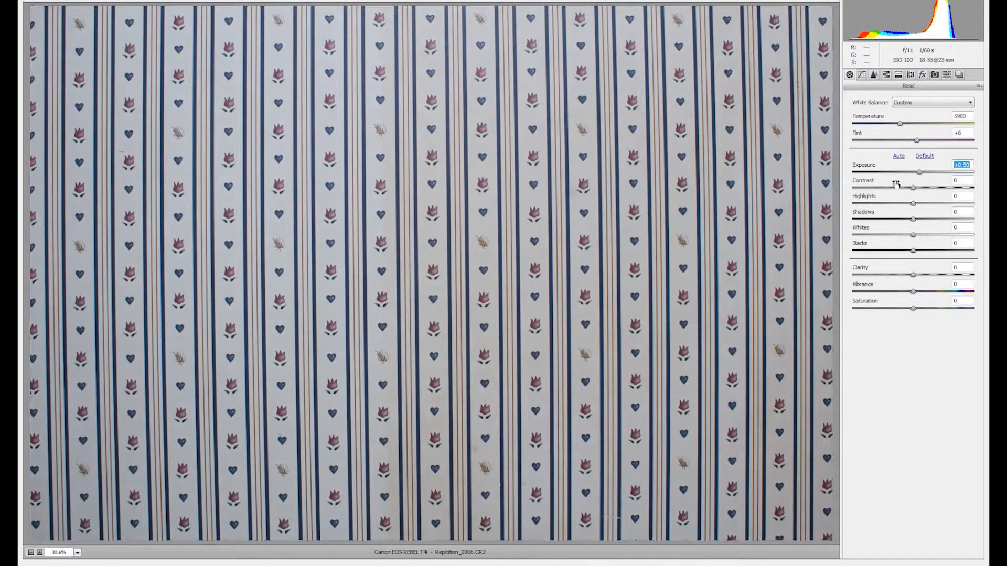
pyautogui.press('Down')
pyautogui.press('Down')
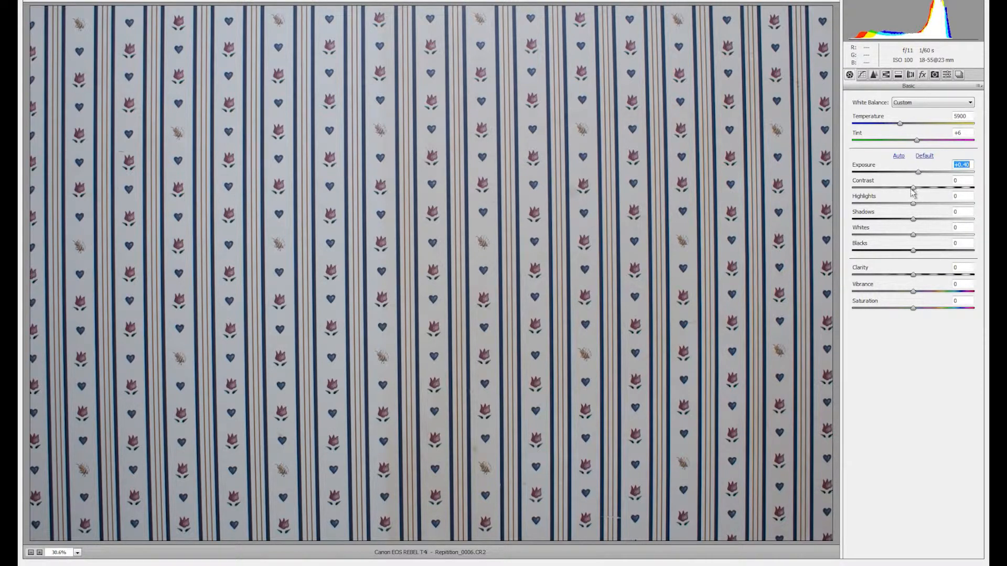
# - Raise the photo's Contrast to +76 and its Whites to +50
pyautogui.moveTo(913, 188); pyautogui.dragTo(959, 194)
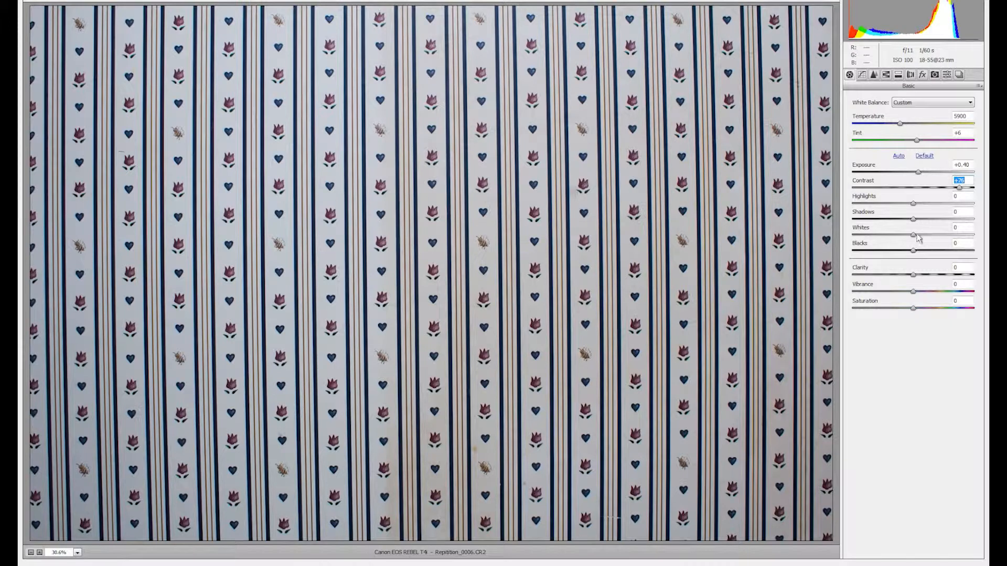
pyautogui.moveTo(913, 235); pyautogui.dragTo(933, 243)
pyautogui.press('Up')
pyautogui.press('Up')
pyautogui.press('Up')
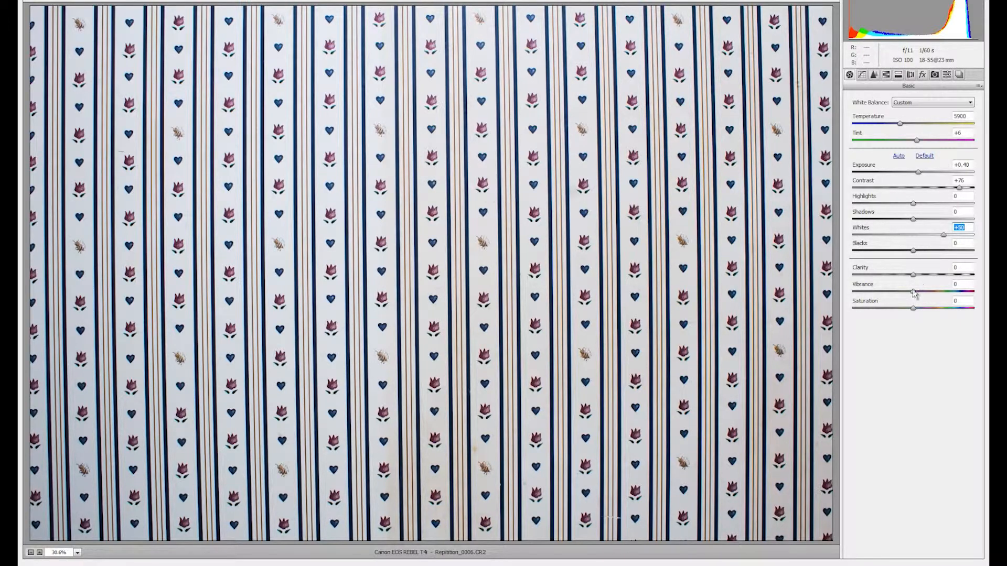
# - Set the photo's Vibrance to +74 and increase its Contrast to +100
pyautogui.moveTo(914, 292); pyautogui.dragTo(963, 295)
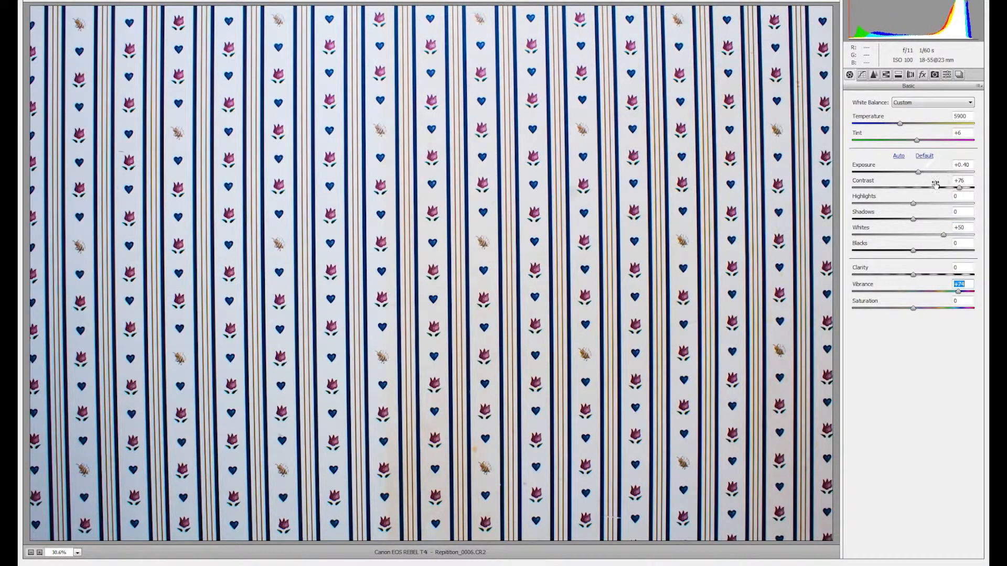
pyautogui.moveTo(959, 190); pyautogui.dragTo(978, 198)
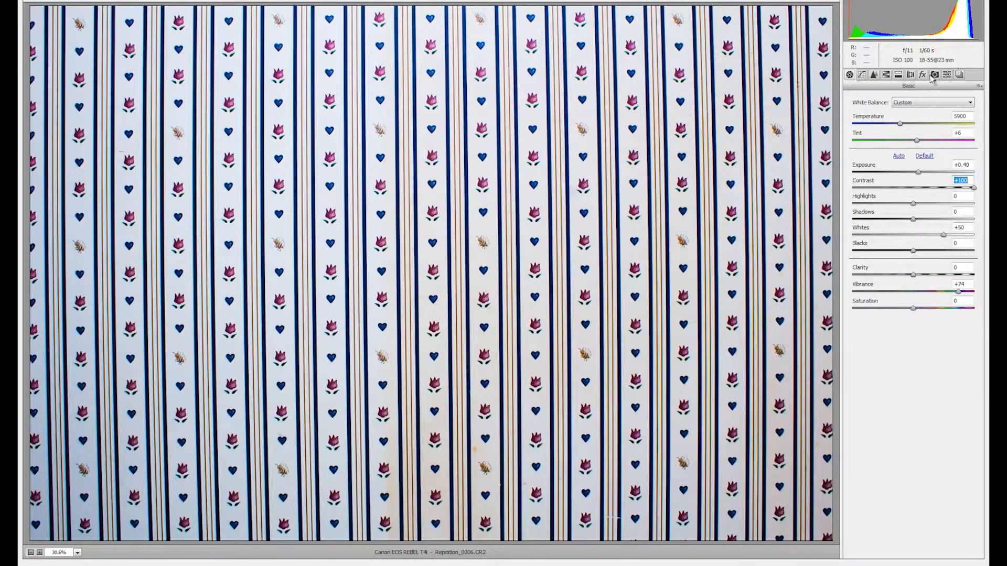
# - Enable lens profile corrections for the photo with Canon as the lens make
pyautogui.click(911, 75)
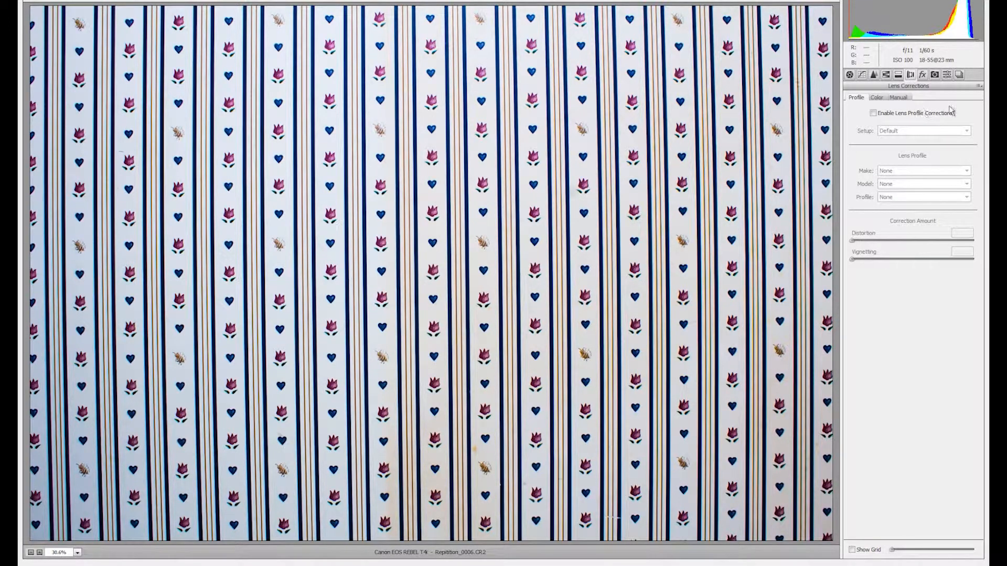
pyautogui.click(873, 113)
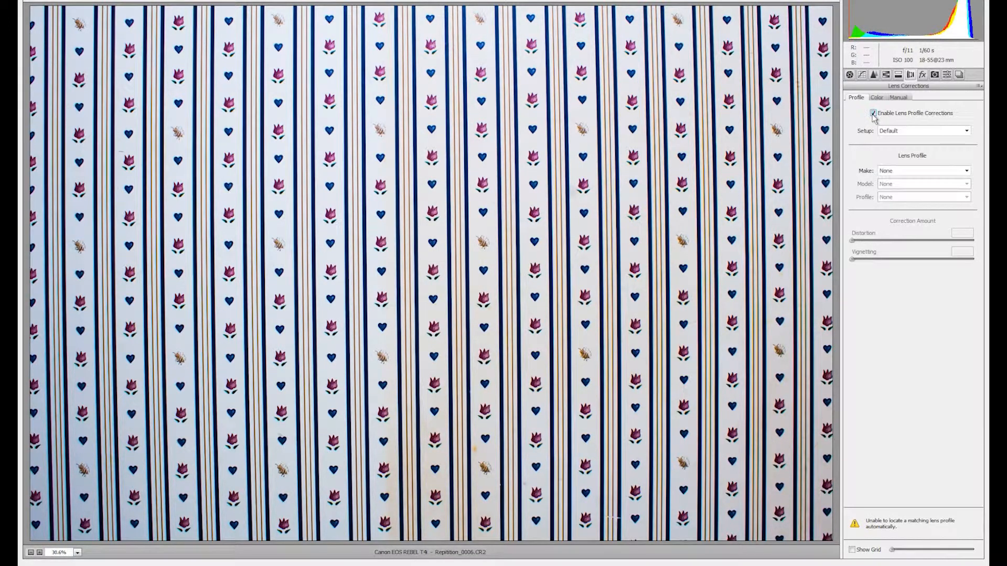
pyautogui.click(967, 171)
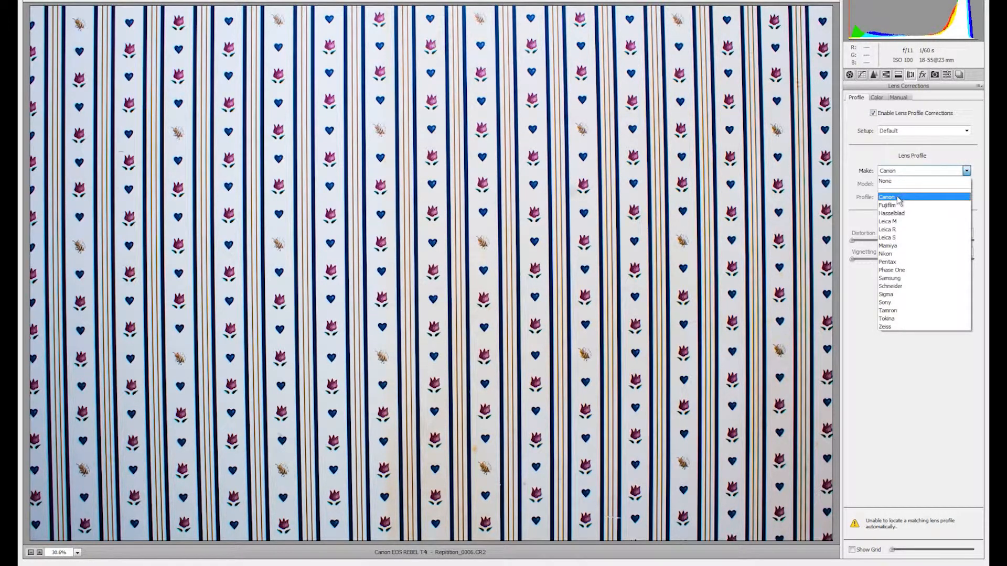
pyautogui.click(903, 197)
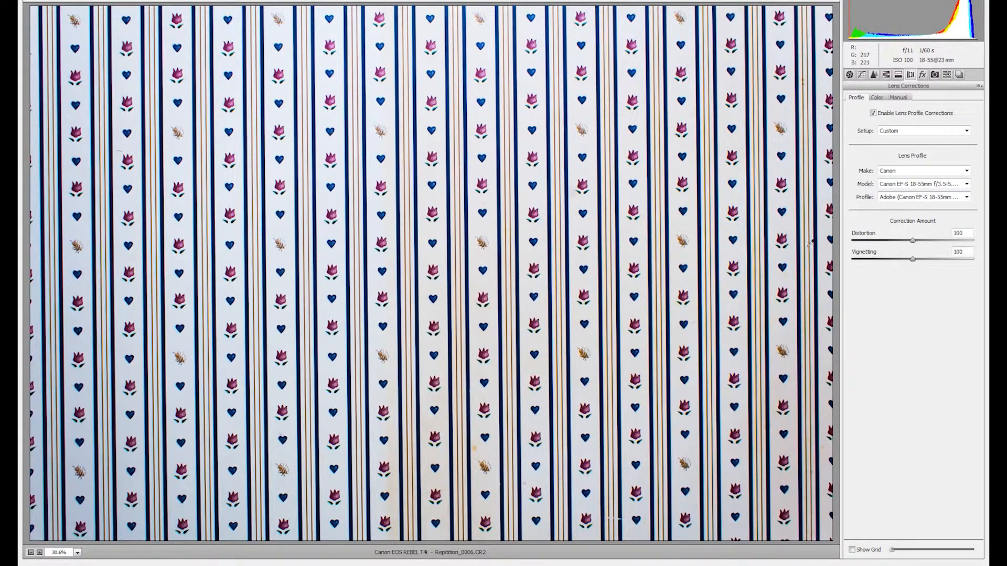
# - Compare the wallpaper photo with and without the lens profile correction
pyautogui.click(799, 1)
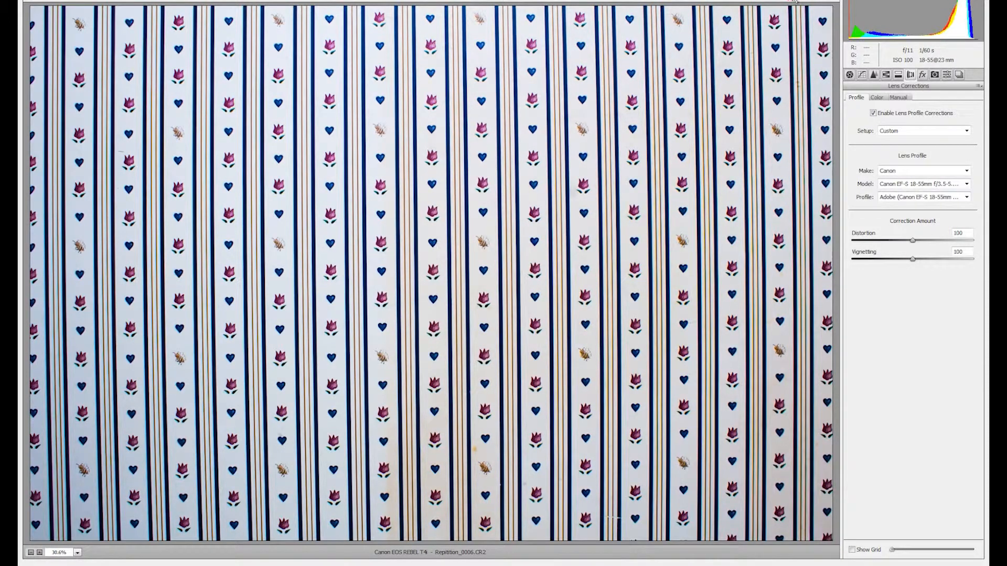
pyautogui.click(797, 1)
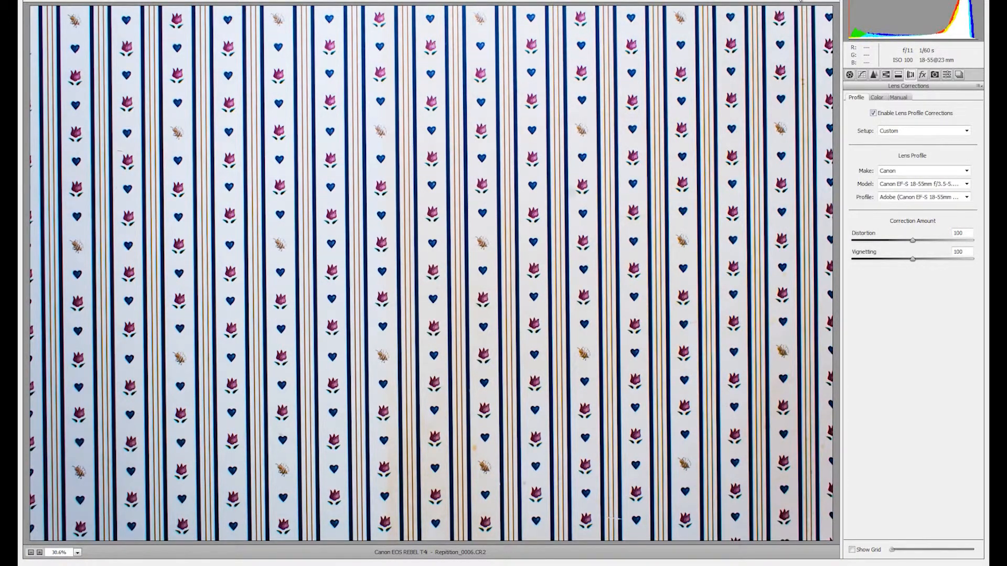
pyautogui.click(797, 1)
pyautogui.click(797, 1)
# - Open the corrected photo in Photoshop as a Smart Object and rotate its layer to 36 degrees with Free Transform
pyautogui.click(872, 565)
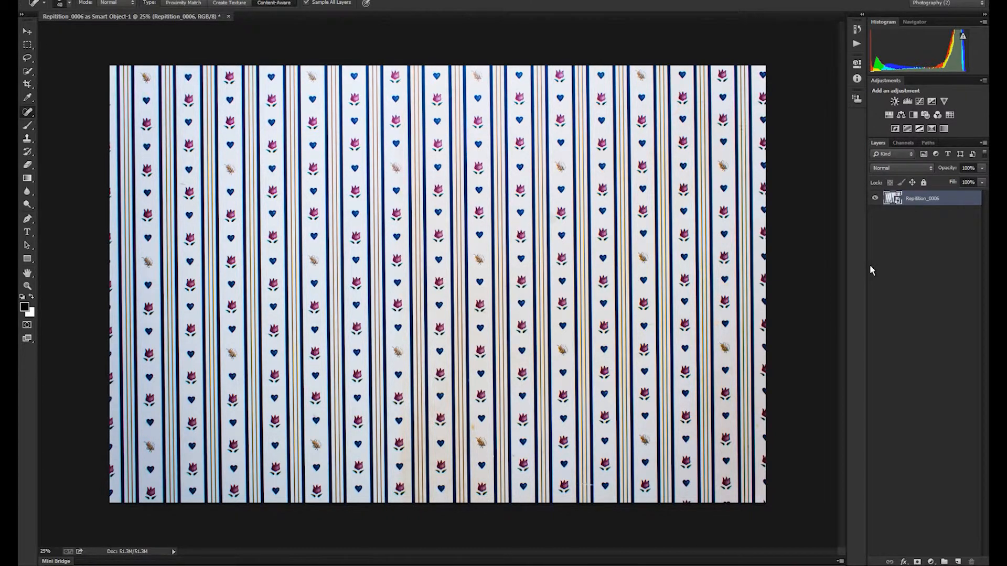
pyautogui.hotkey('ctrl', 't')
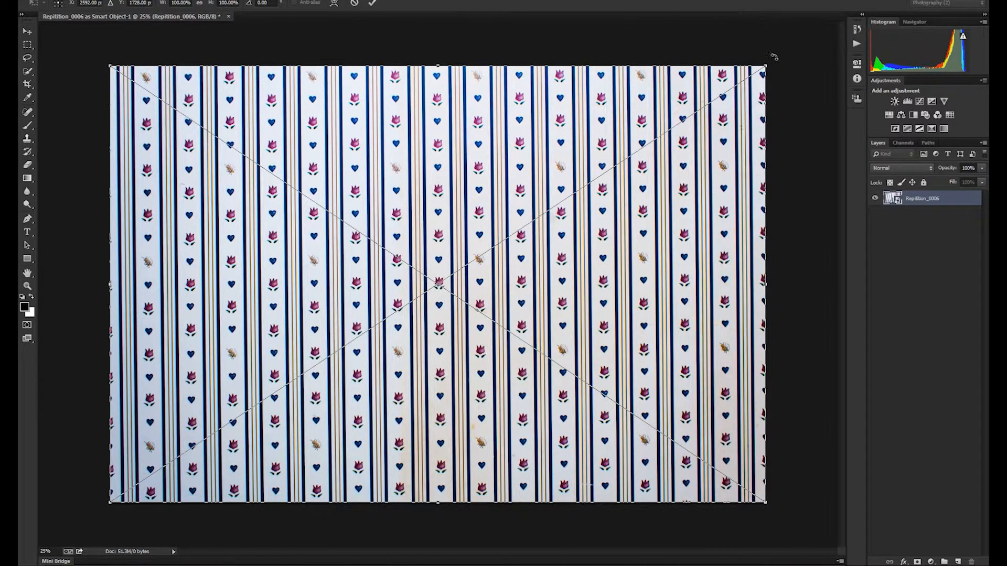
pyautogui.moveTo(773, 57); pyautogui.dragTo(831, 298)
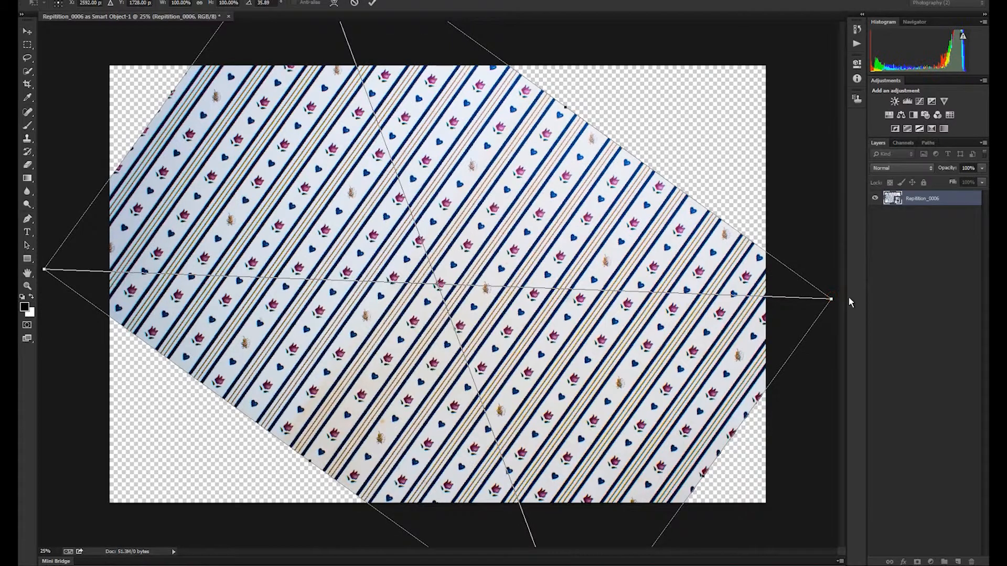
pyautogui.click(268, 4)
pyautogui.write('36.1')
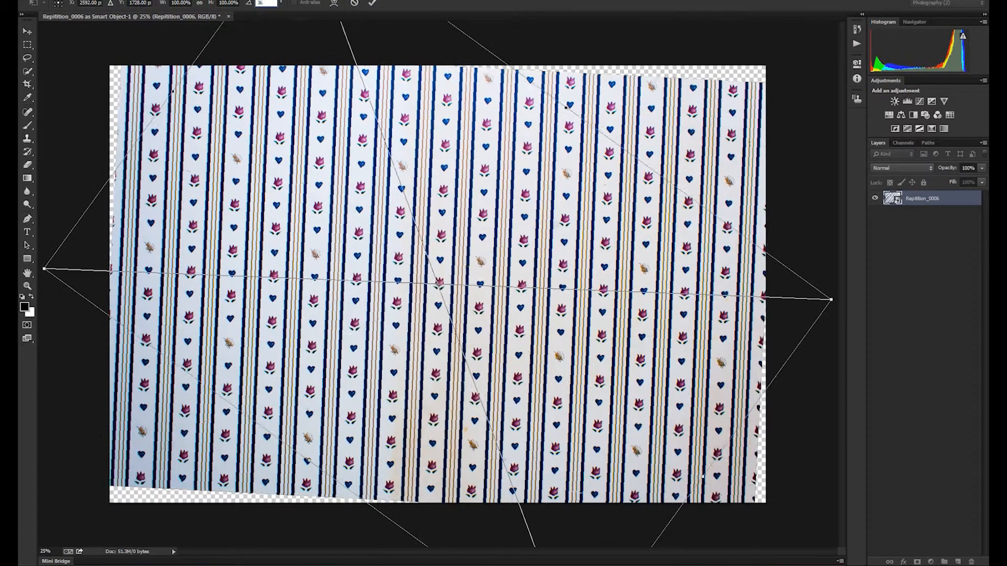
pyautogui.press('Return')
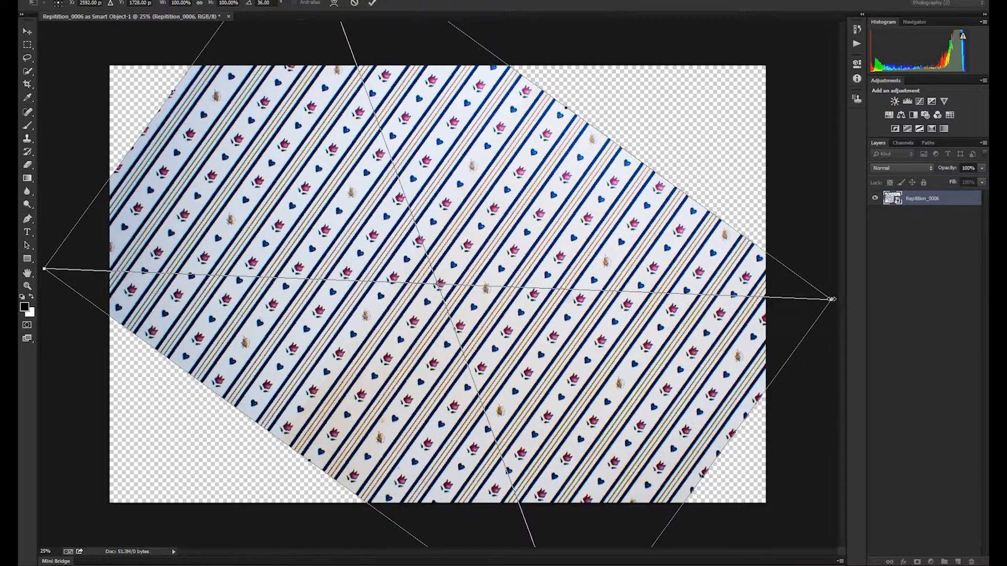
# - Enlarge the rotated wallpaper layer proportionally to about 167.81% so it fills the canvas, and switch to the healing brush
pyautogui.moveTo(830, 298); pyautogui.dragTo(944, 217)
pyautogui.moveTo(986, 308); pyautogui.dragTo(1006, 311)
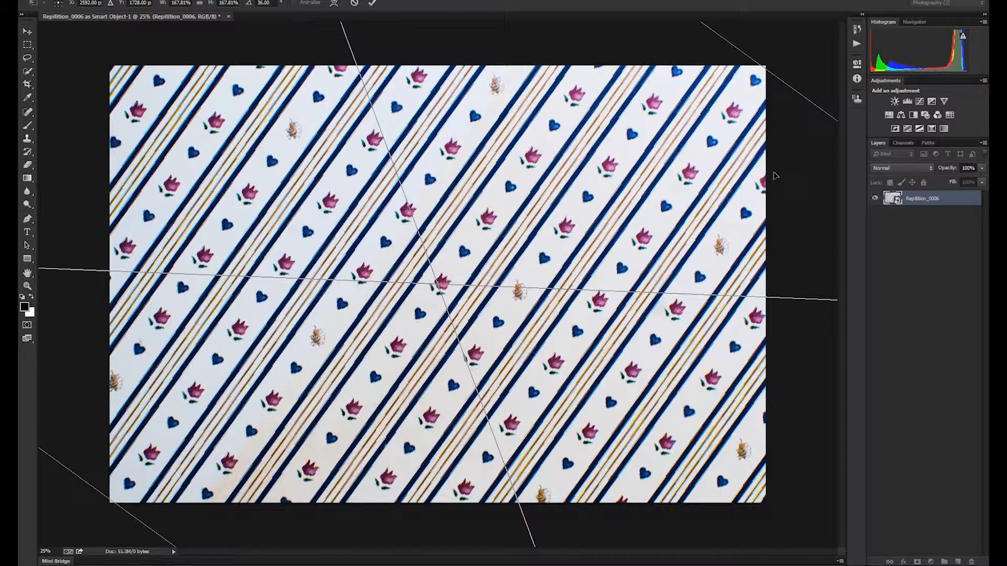
pyautogui.press('j')
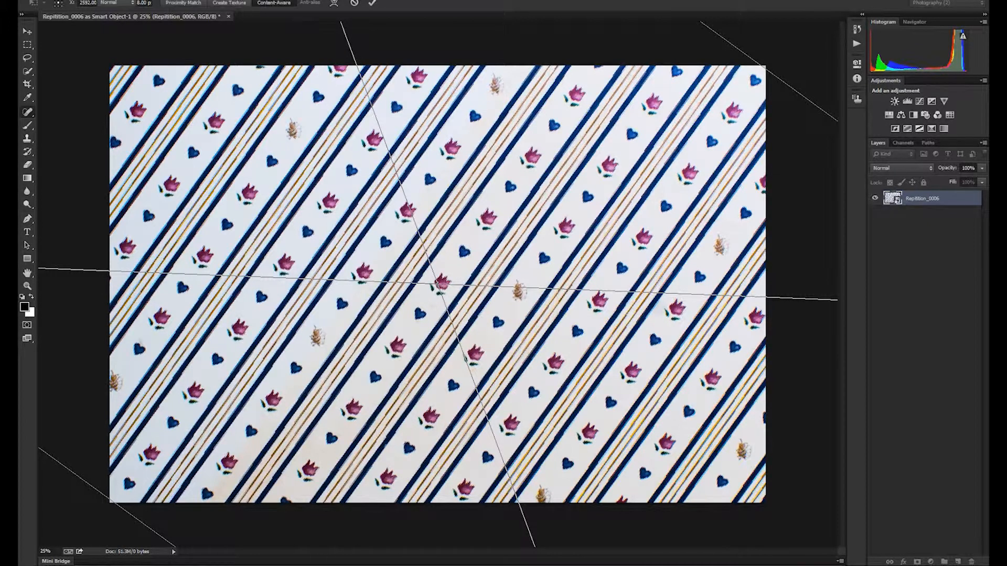
# - Reopen Free Transform on the rotated wallpaper layer and enlarge it proportionally to about 169.58% so it covers the canvas corners
pyautogui.press('Return')
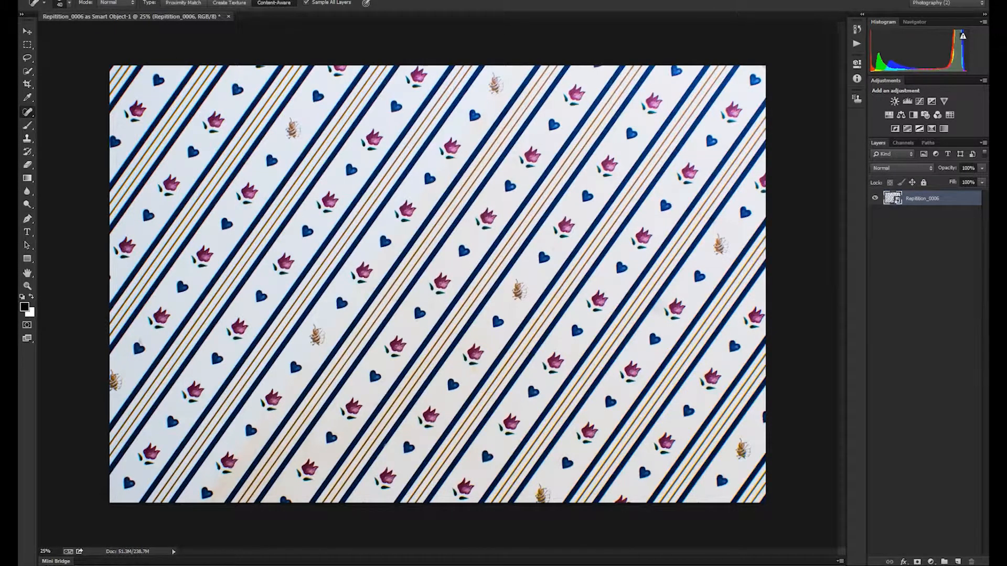
pyautogui.press('t')
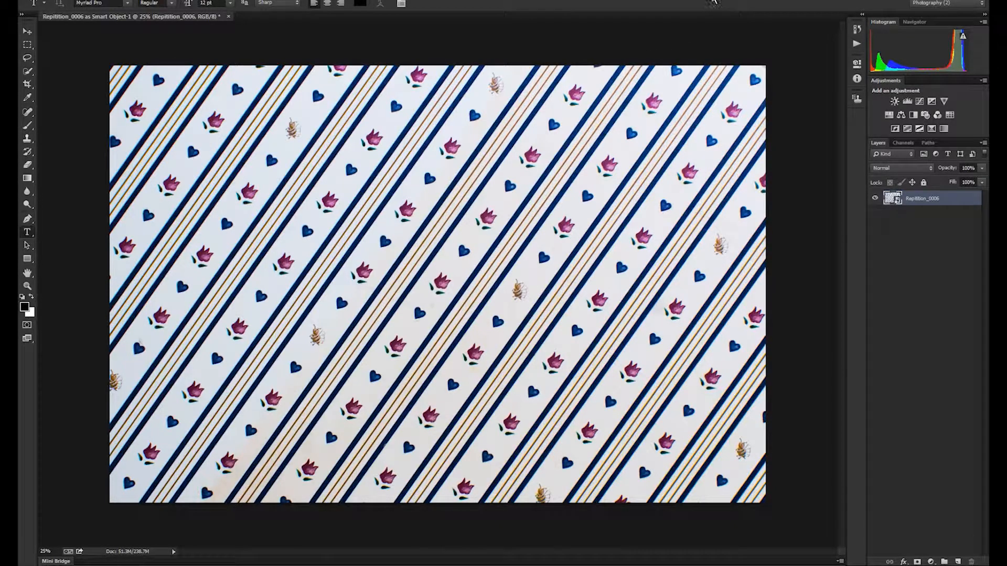
pyautogui.hotkey('ctrl', 't')
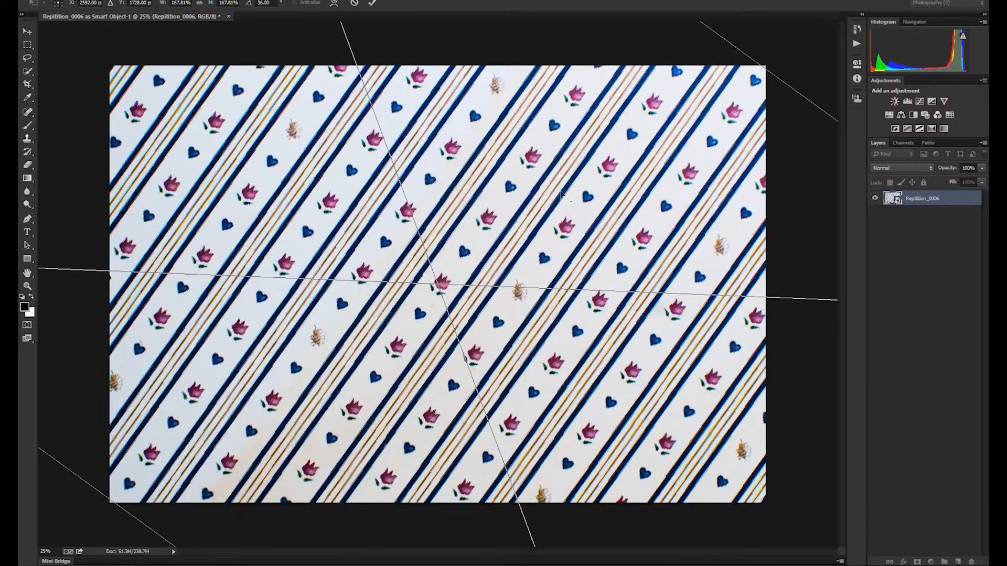
pyautogui.hotkey('ctrl', '0')
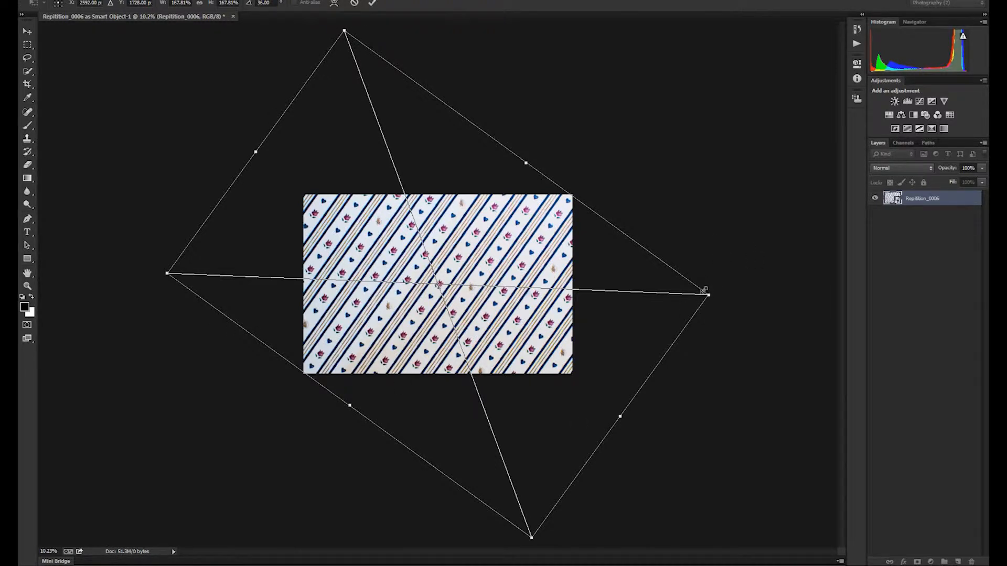
pyautogui.moveTo(710, 295); pyautogui.dragTo(713, 295)
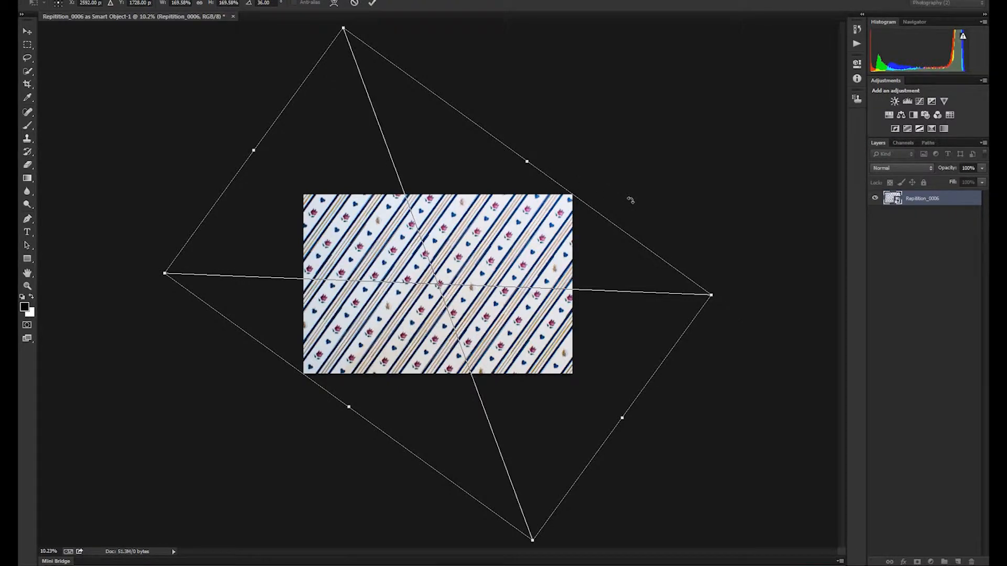
pyautogui.press('t')
pyautogui.press('Return')
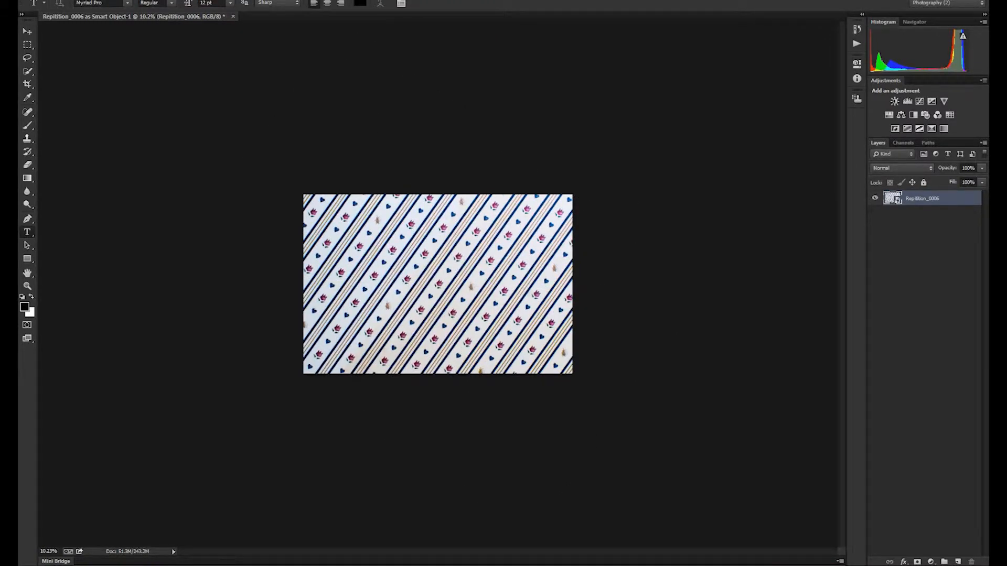
# - Switch to the Spot Healing Brush and add a new empty layer above the wallpaper photo for the retouching
pyautogui.hotkey('ctrl', '+')
pyautogui.hotkey('ctrl', '+')
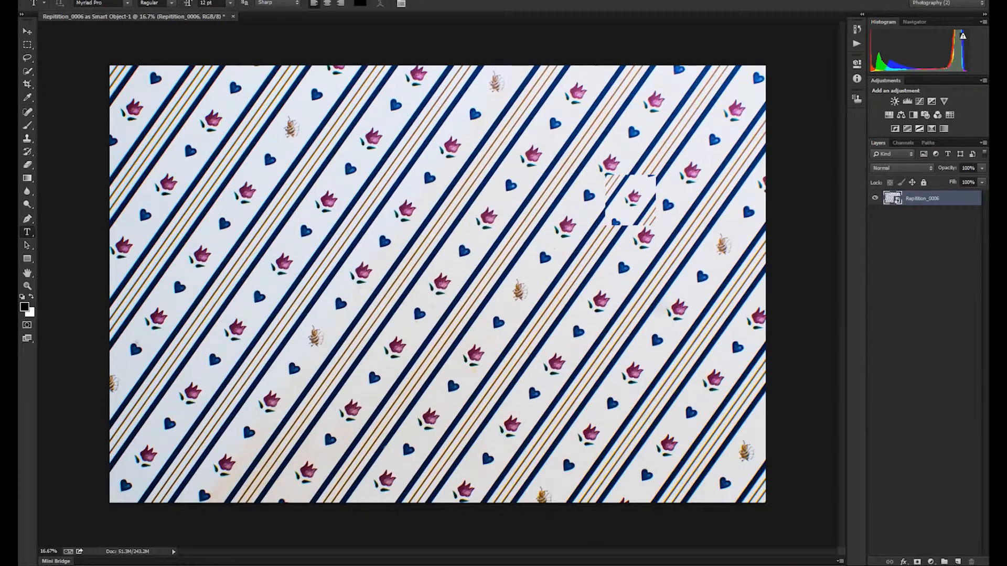
pyautogui.hotkey('ctrl', '+')
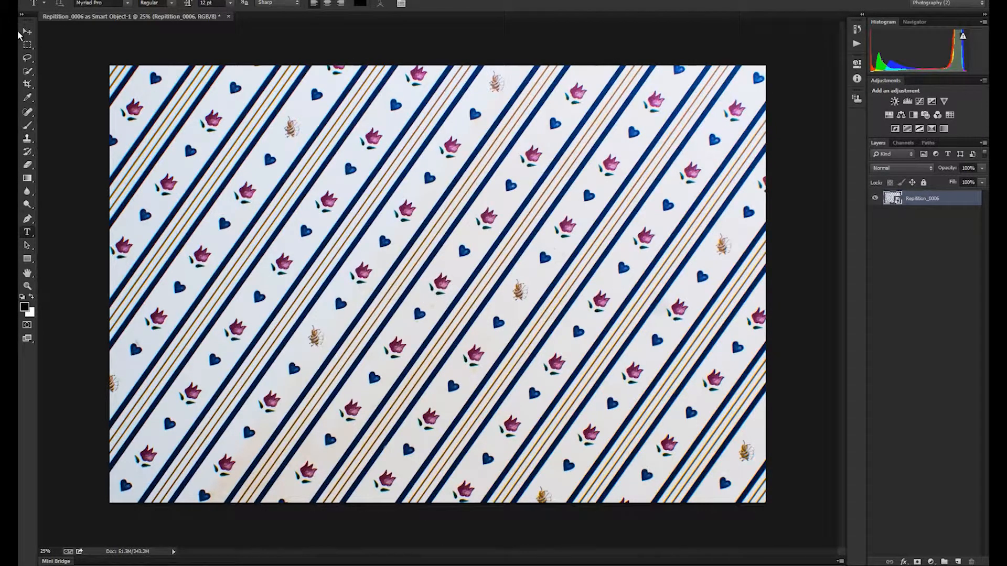
pyautogui.click(29, 113)
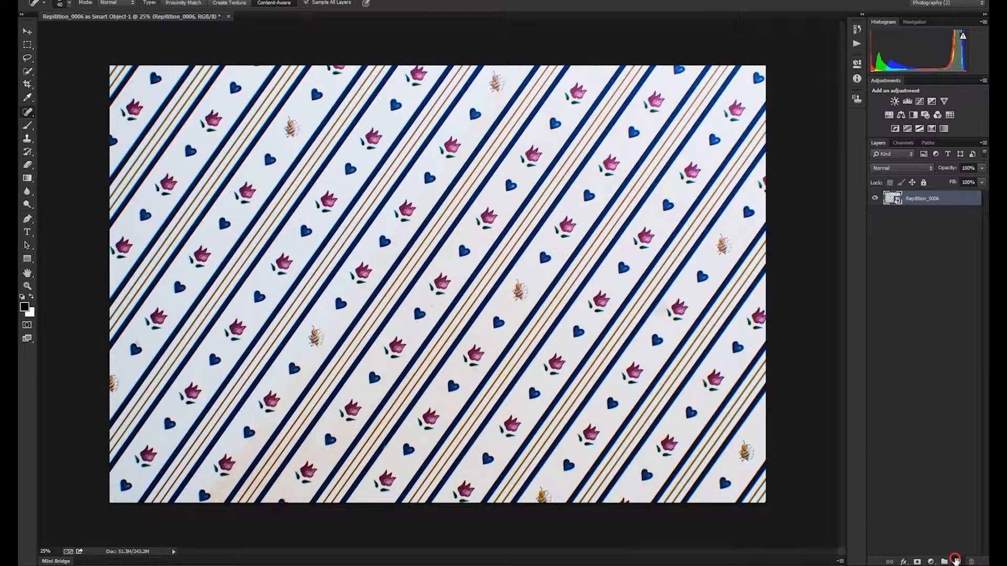
pyautogui.click(957, 561)
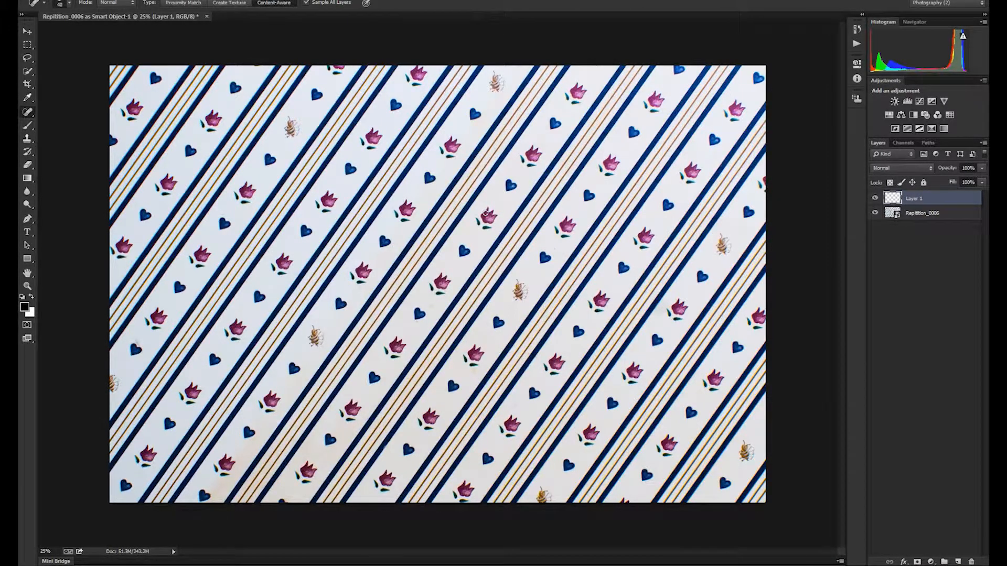
# - Heal the yellowish stain between the central tulip and blue heart, and the small mark just below that heart
pyautogui.press('z')
pyautogui.click(445, 308)
pyautogui.moveTo(444, 308); pyautogui.dragTo(486, 314)
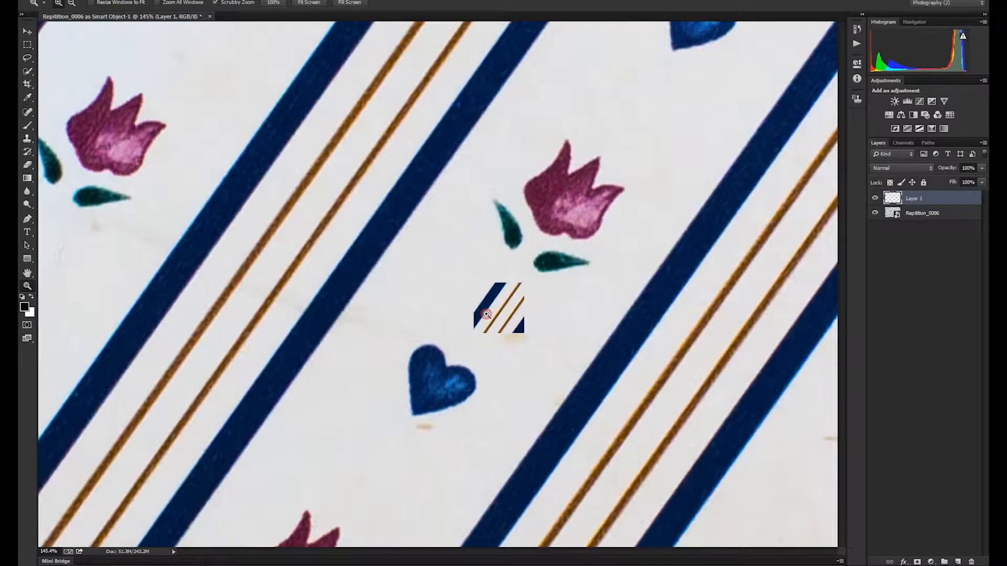
pyautogui.press('j')
pyautogui.moveTo(445, 282)
pyautogui.mouseDown()
pyautogui.moveTo(444, 270)
pyautogui.moveTo(560, 254)
pyautogui.mouseUp()
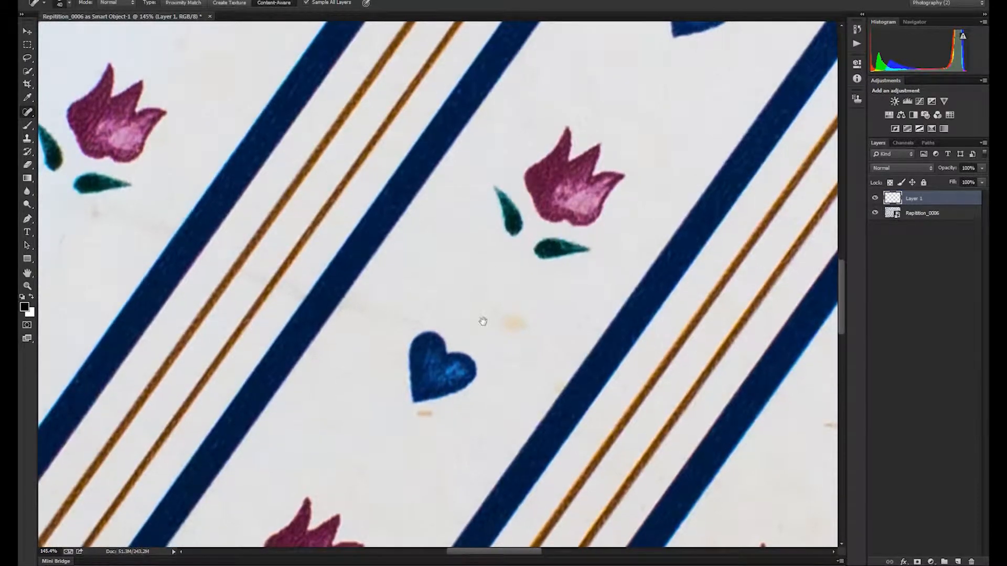
pyautogui.click(506, 323)
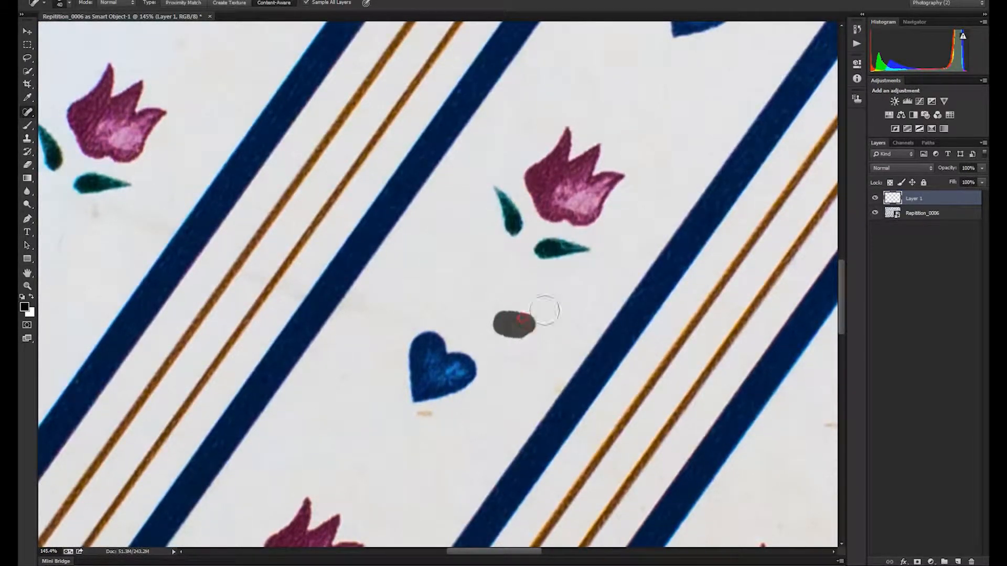
pyautogui.click(425, 418)
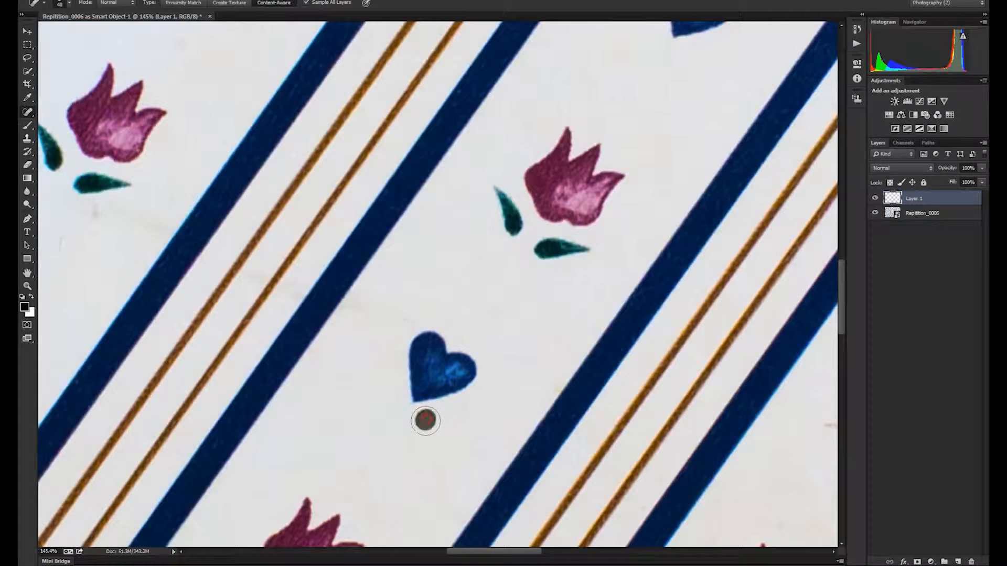
pyautogui.click(419, 418)
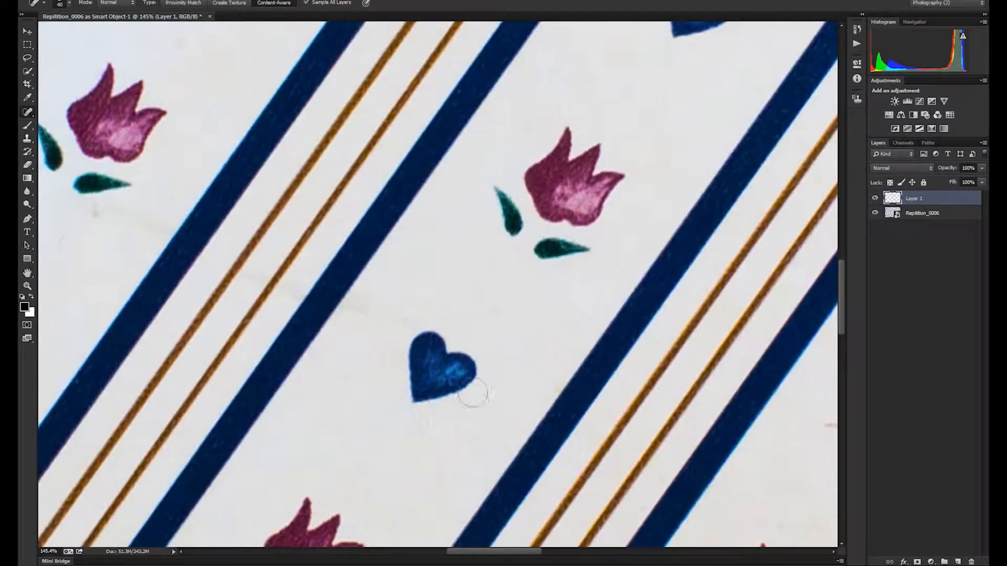
# - Heal the faint spot beside the blue stripe and the brownish mark next to the neighbouring blue heart
pyautogui.moveTo(540, 321); pyautogui.dragTo(522, 311)
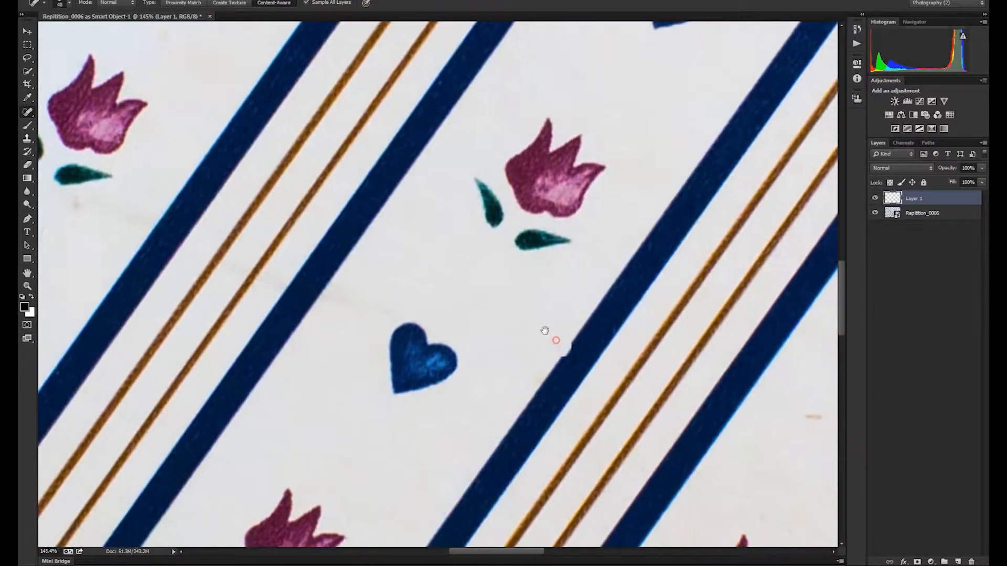
pyautogui.moveTo(448, 295); pyautogui.dragTo(452, 301)
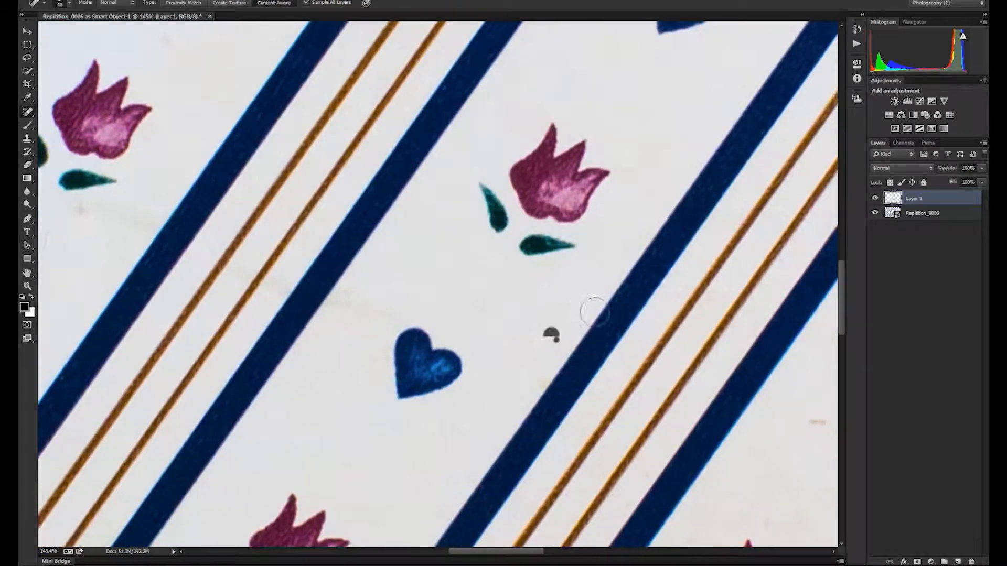
pyautogui.moveTo(703, 342); pyautogui.dragTo(685, 327)
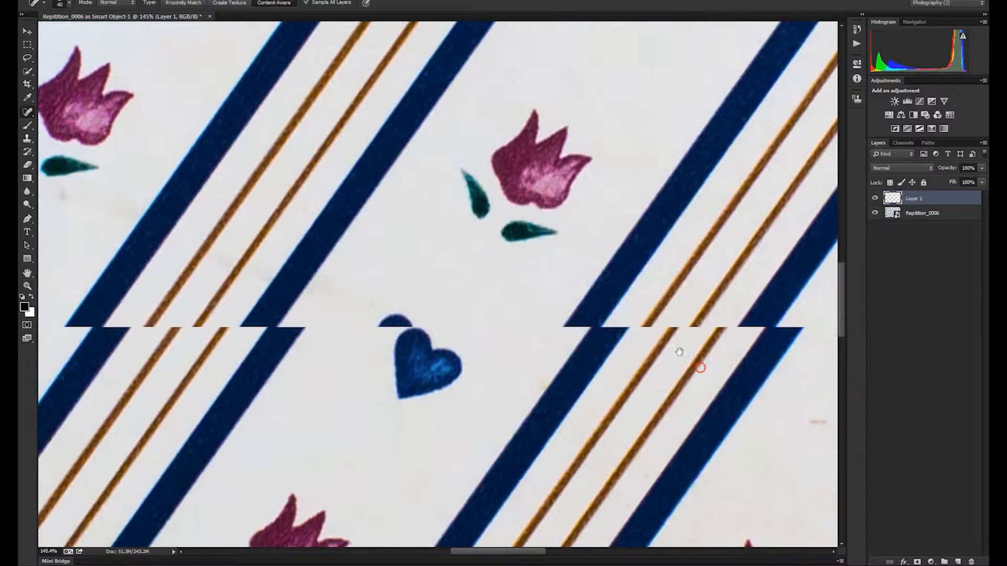
pyautogui.moveTo(726, 381); pyautogui.dragTo(650, 341)
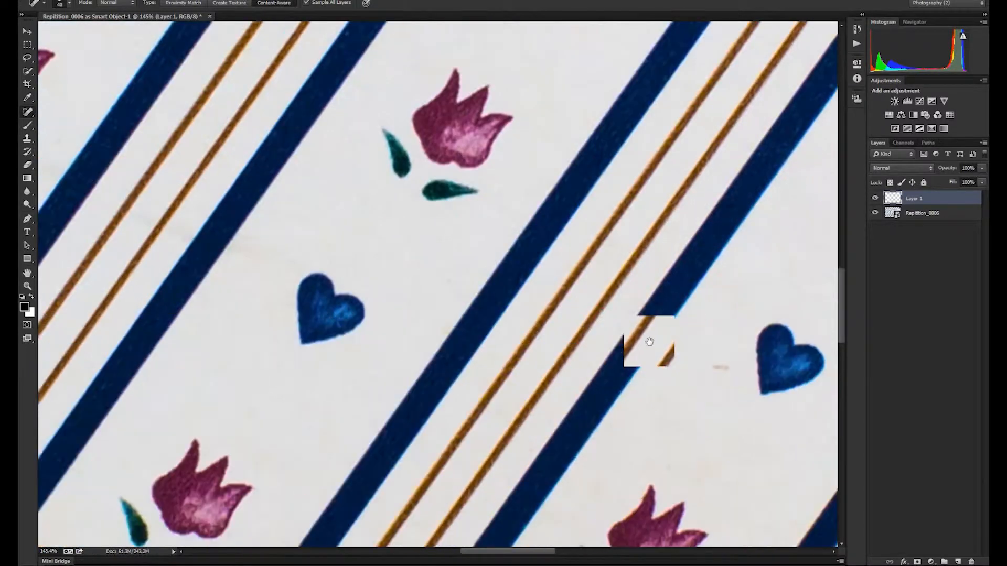
pyautogui.moveTo(722, 378); pyautogui.dragTo(714, 370)
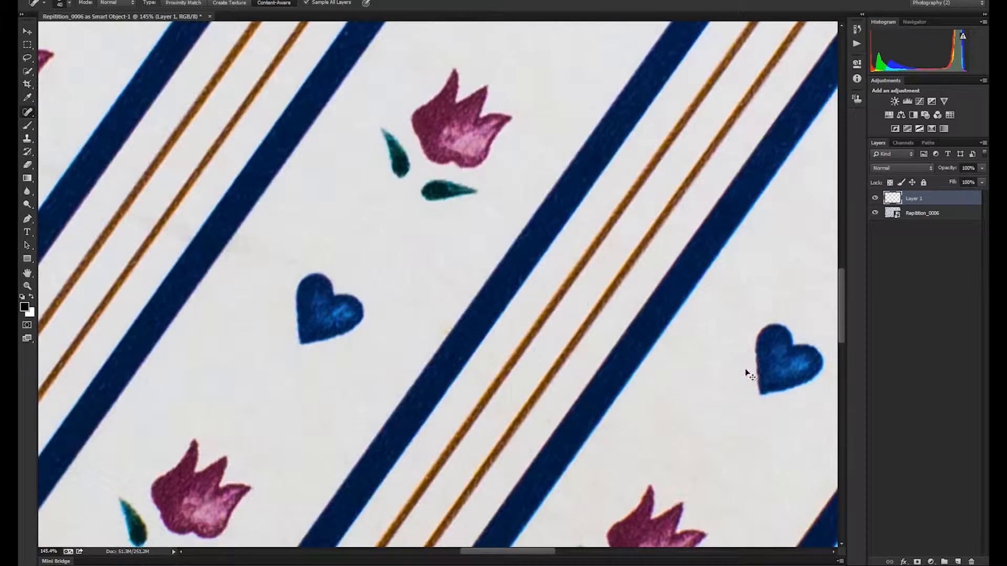
# - Heal the yellow stains around the leaves of the tulip below the bee, undoing a stray healing stroke
pyautogui.hotkey('ctrl', '-')
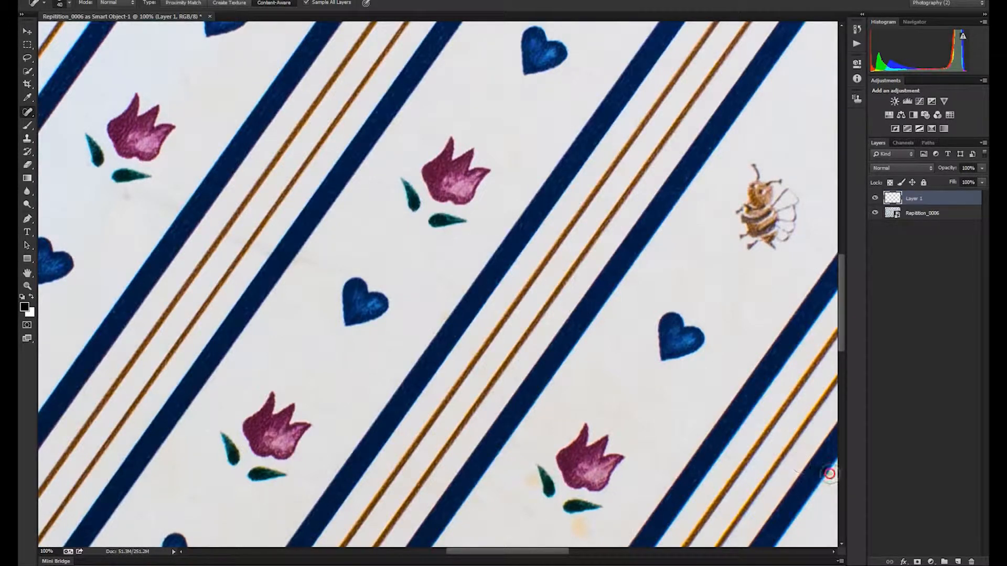
pyautogui.click(833, 473)
pyautogui.moveTo(558, 483); pyautogui.dragTo(556, 479)
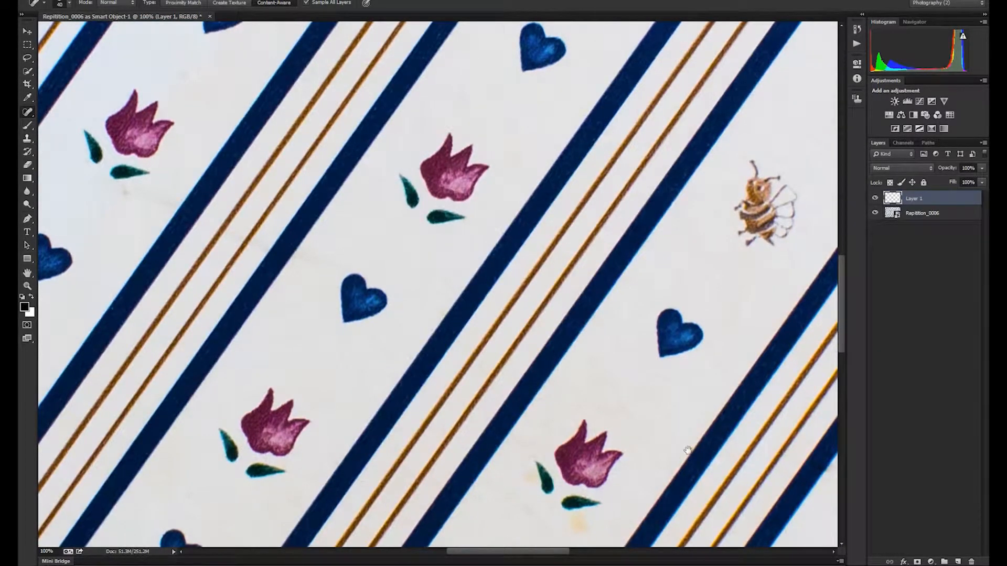
pyautogui.moveTo(551, 376); pyautogui.dragTo(568, 247)
pyautogui.click(605, 396)
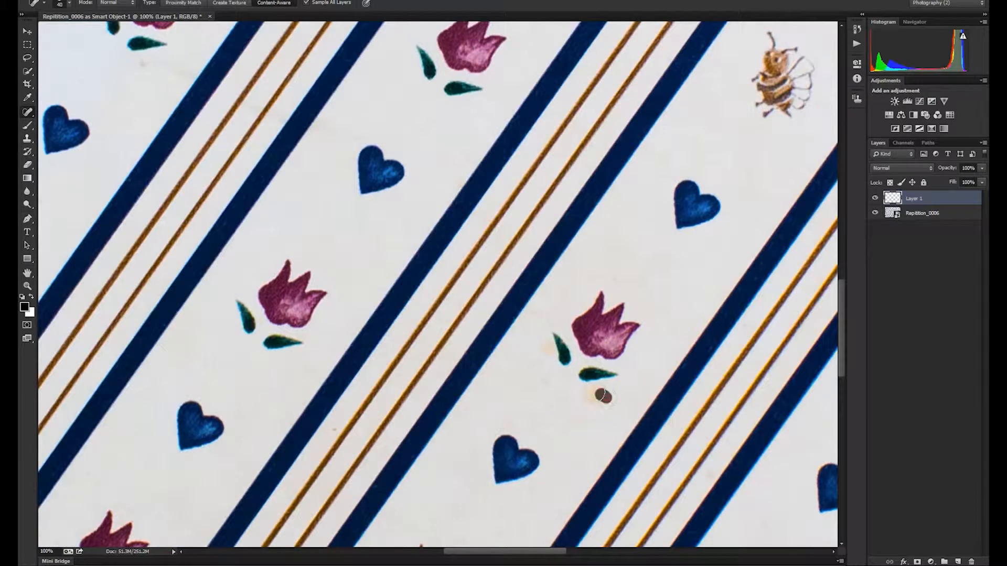
pyautogui.click(543, 344)
pyautogui.click(570, 318)
pyautogui.hotkey('ctrl', 'z')
pyautogui.moveTo(544, 348); pyautogui.dragTo(546, 344)
pyautogui.moveTo(540, 379); pyautogui.dragTo(541, 365)
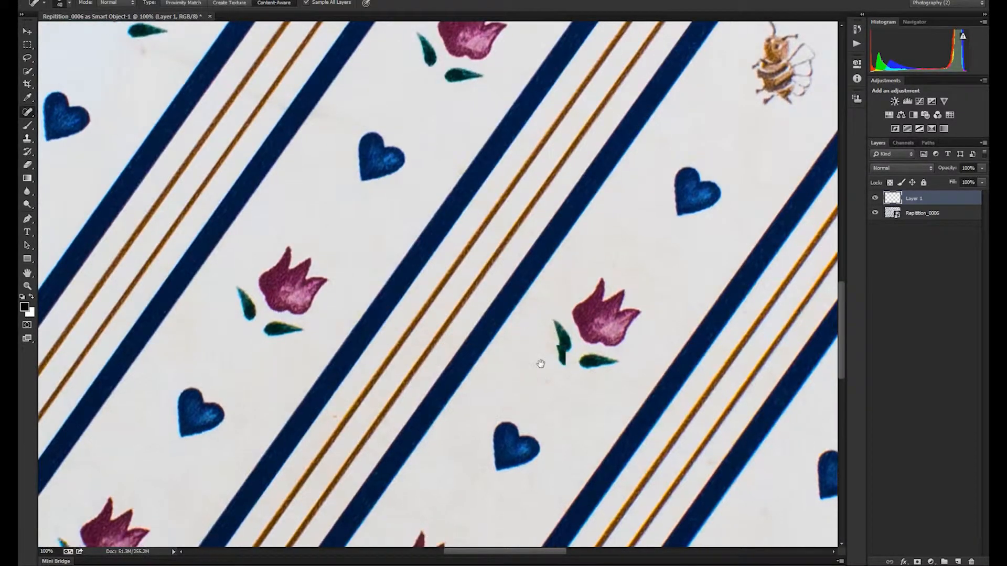
# - Heal the small spots beside the adjacent tulip and the speck on the white gap next to the gold stripe
pyautogui.click(213, 318)
pyautogui.click(208, 348)
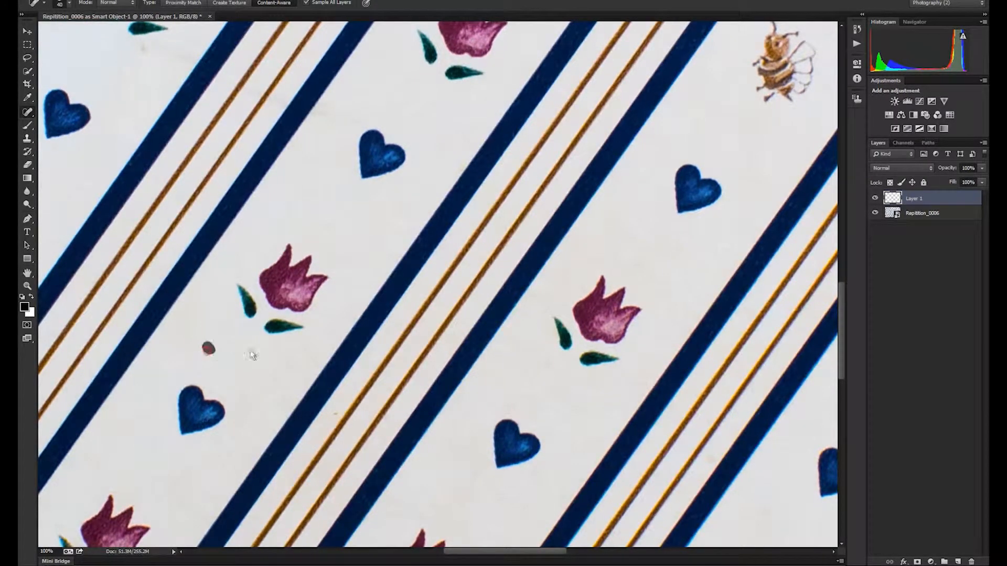
pyautogui.click(335, 414)
pyautogui.moveTo(306, 327)
pyautogui.mouseDown()
pyautogui.moveTo(310, 304)
pyautogui.moveTo(312, 319)
pyautogui.mouseUp()
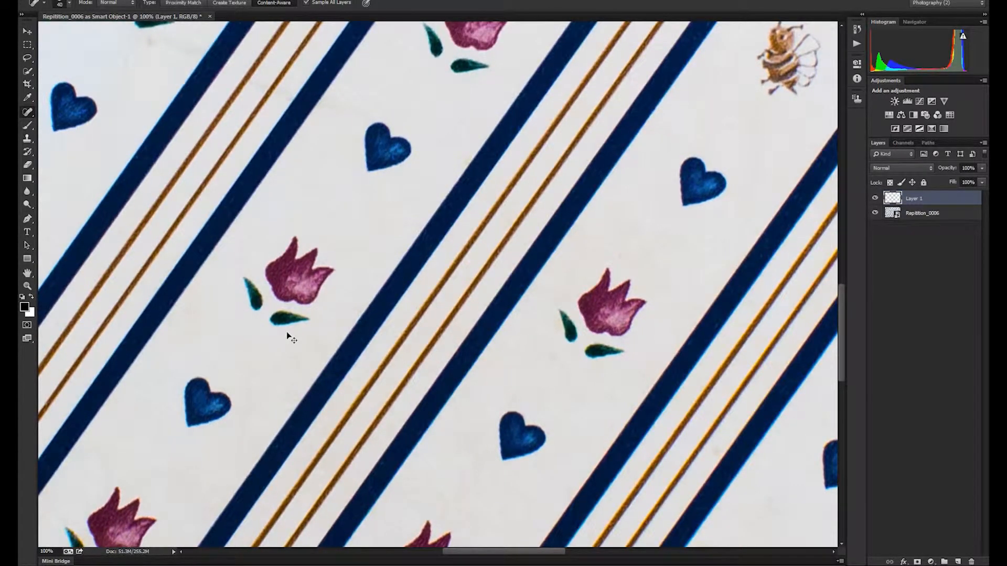
# - Heal the small blemishes on the stripes and white bands to the right of the upper bee
pyautogui.hotkey('ctrl', '-')
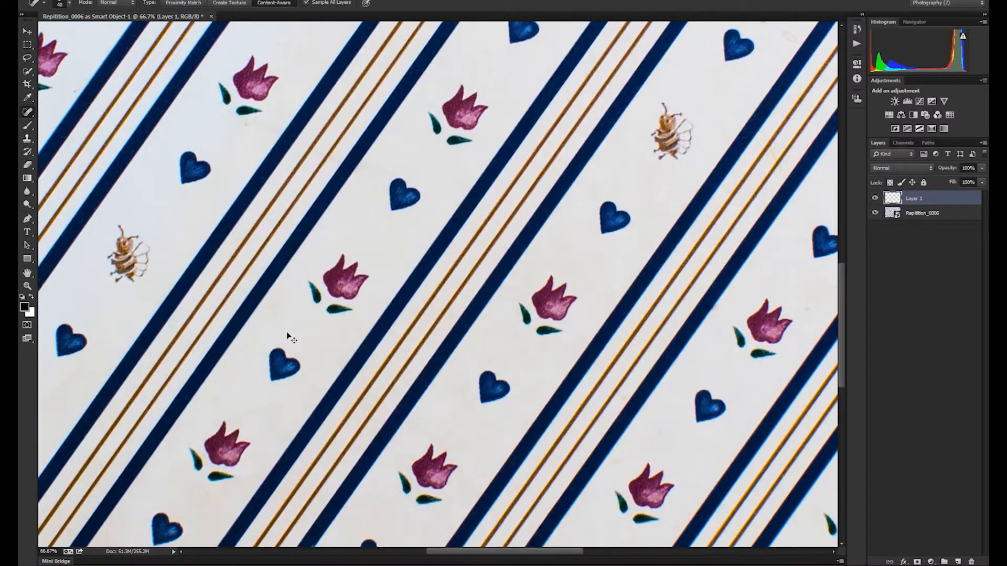
pyautogui.hotkey('ctrl', '-')
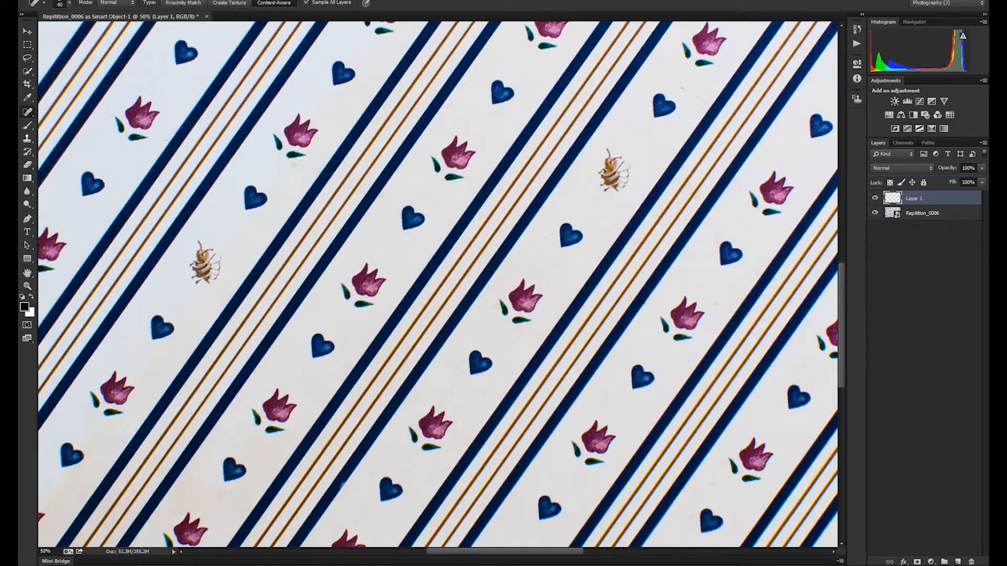
pyautogui.click(716, 306)
pyautogui.click(716, 303)
pyautogui.moveTo(688, 192); pyautogui.dragTo(693, 186)
pyautogui.moveTo(688, 189); pyautogui.dragTo(694, 184)
pyautogui.click(692, 185)
pyautogui.click(690, 188)
pyautogui.click(694, 187)
pyautogui.click(699, 196)
pyautogui.click(702, 100)
pyautogui.click(684, 88)
pyautogui.moveTo(690, 193); pyautogui.dragTo(696, 187)
# - Heal the specks near the heart above the lower-left bee and beside the leaves of the tulip next to it
pyautogui.moveTo(484, 353); pyautogui.dragTo(524, 298)
pyautogui.moveTo(370, 295); pyautogui.dragTo(587, 264)
pyautogui.click(538, 91)
pyautogui.moveTo(551, 83); pyautogui.dragTo(573, 78)
pyautogui.click(514, 90)
pyautogui.click(567, 84)
pyautogui.click(551, 80)
pyautogui.click(426, 52)
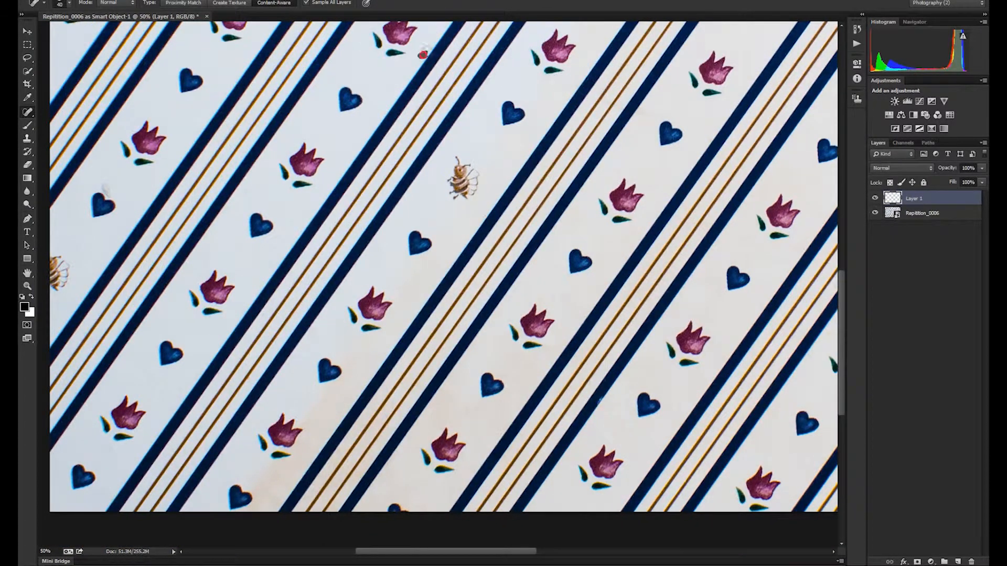
# - Heal the remaining smudges beside the tulip and heart near the left edge and the spot by a lower-right tulip
pyautogui.moveTo(264, 184); pyautogui.dragTo(276, 169)
pyautogui.moveTo(114, 175); pyautogui.dragTo(128, 173)
pyautogui.hotkey('ctrl', '-')
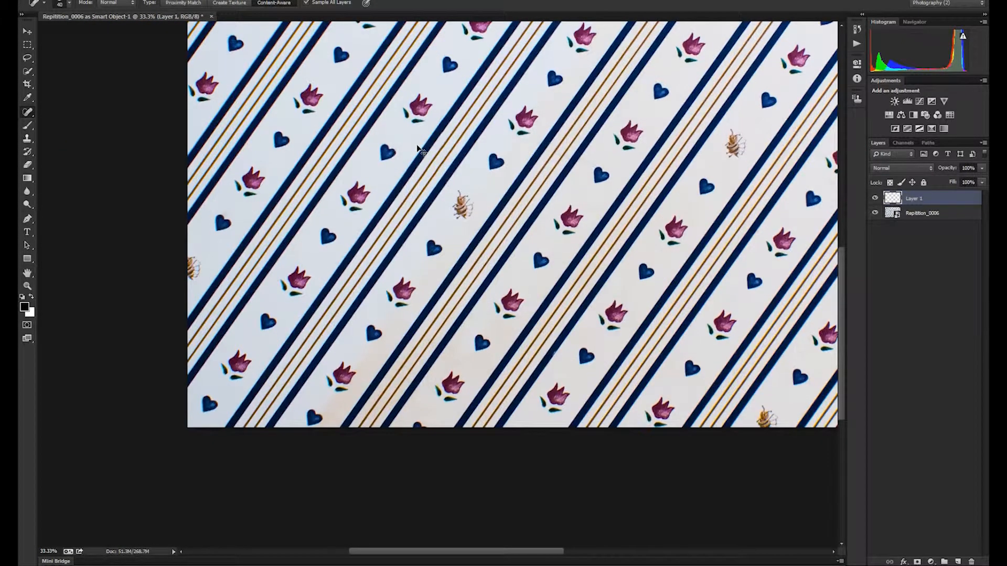
pyautogui.hotkey('ctrl', '-')
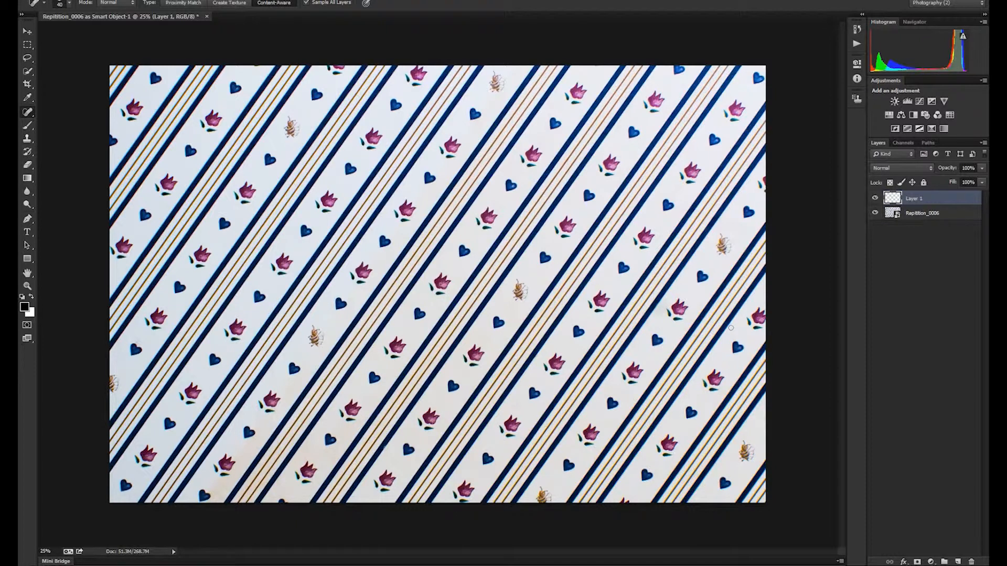
pyautogui.moveTo(673, 429); pyautogui.dragTo(680, 431)
# - Merge all visible layers into a new layer while keeping the originals, and convert it to a Smart Object
pyautogui.click(984, 143)
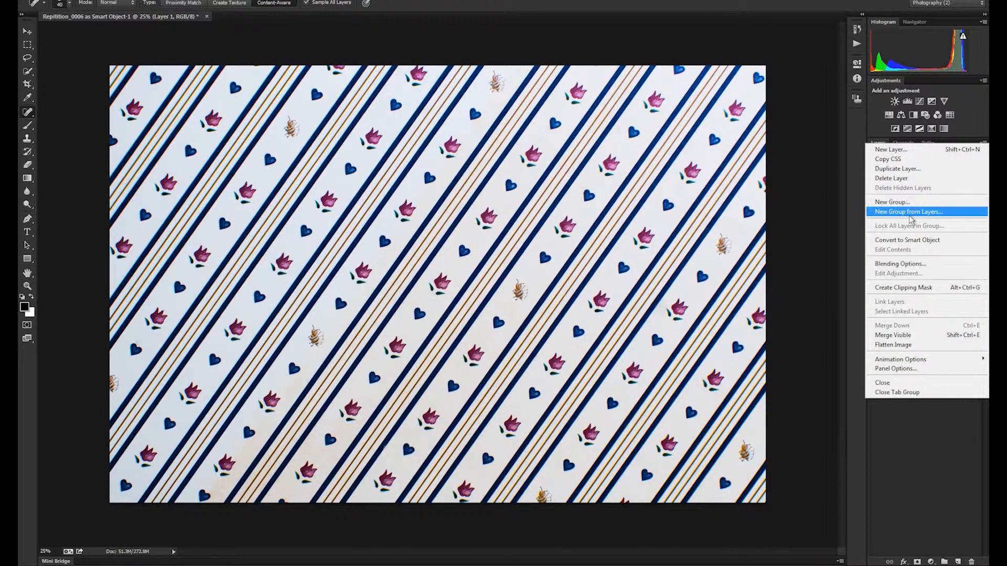
pyautogui.keyDown('alt'); pyautogui.click(909, 336); pyautogui.keyUp('alt')
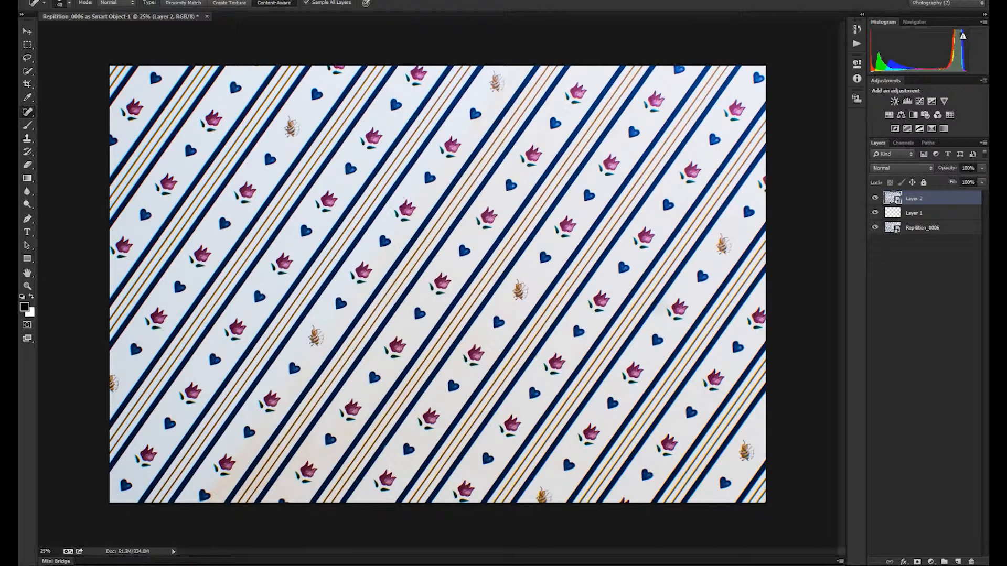
# - Apply Smart Sharpen to the merged Smart Object with amount 117%, noise reduction 10% and Lens Blur removal, checking the effect on a tulip
pyautogui.click(178, 0)
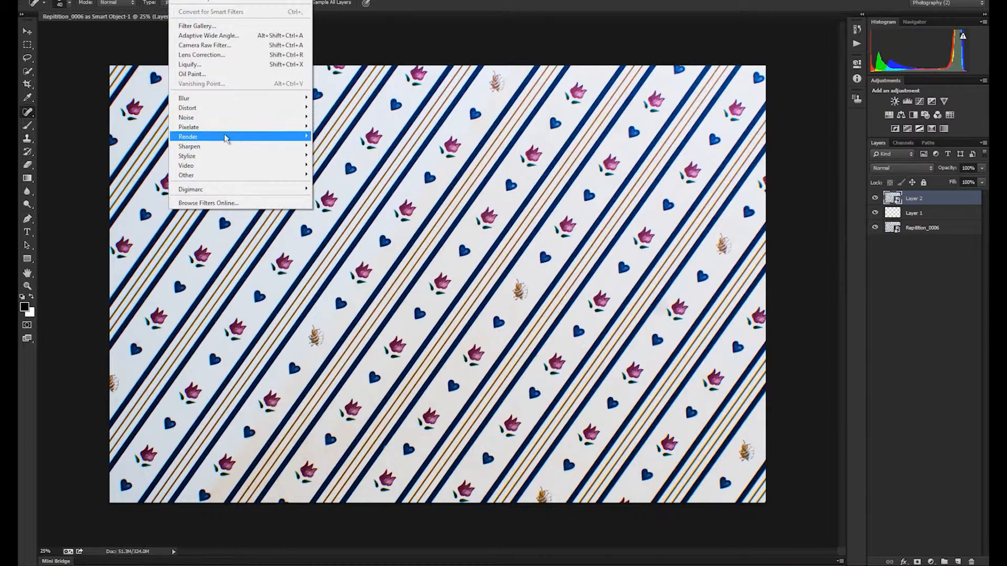
pyautogui.moveTo(243, 147)
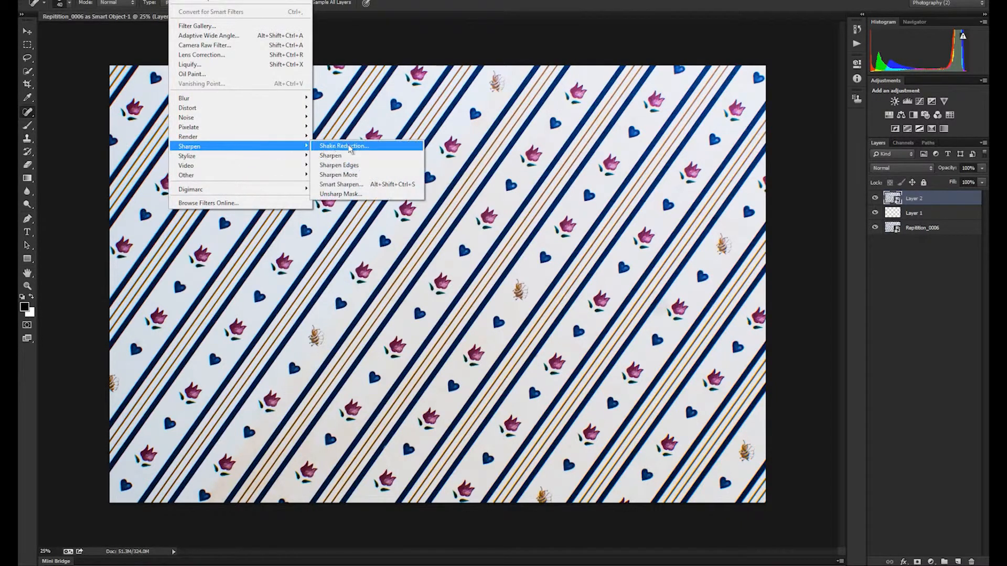
pyautogui.click(340, 185)
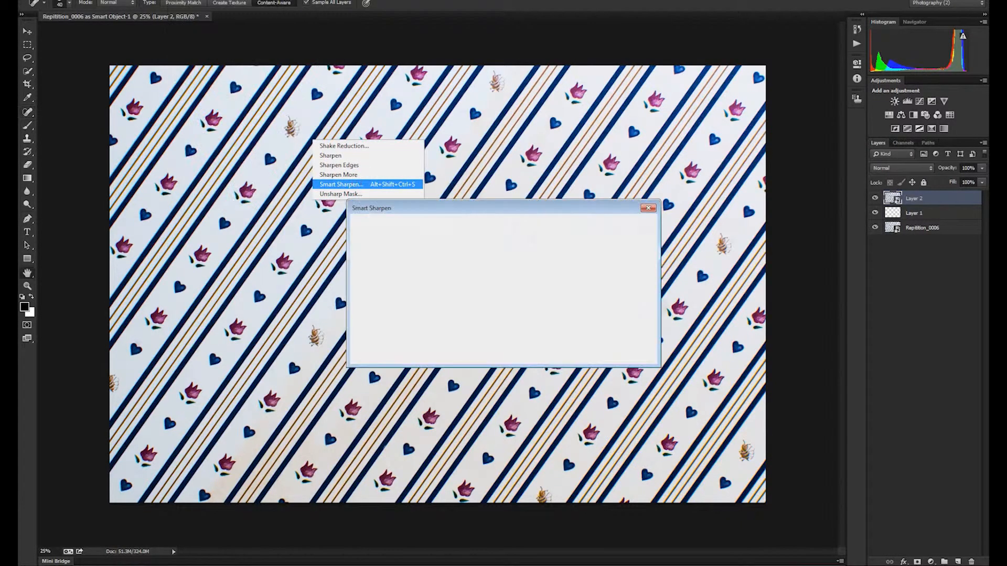
pyautogui.moveTo(536, 206); pyautogui.dragTo(634, 151)
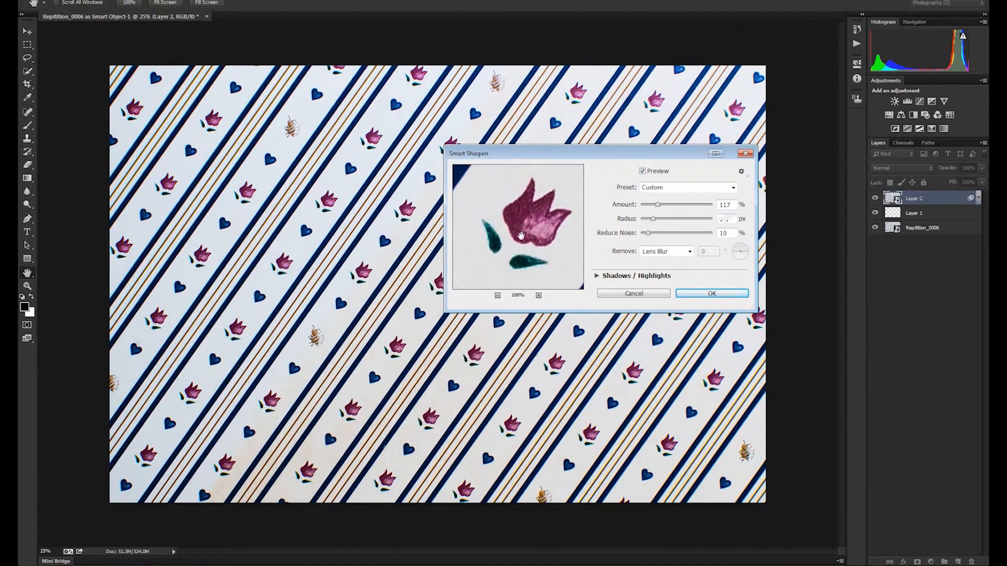
pyautogui.click(530, 221)
pyautogui.moveTo(537, 222); pyautogui.dragTo(548, 235)
pyautogui.click(542, 226)
pyautogui.click(549, 229)
pyautogui.click(549, 235)
pyautogui.click(550, 236)
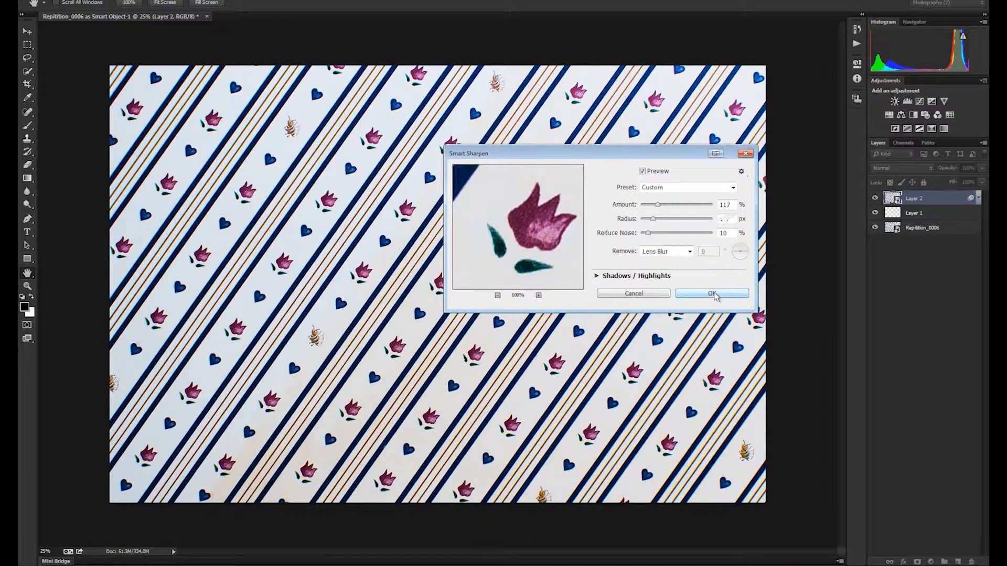
pyautogui.click(713, 295)
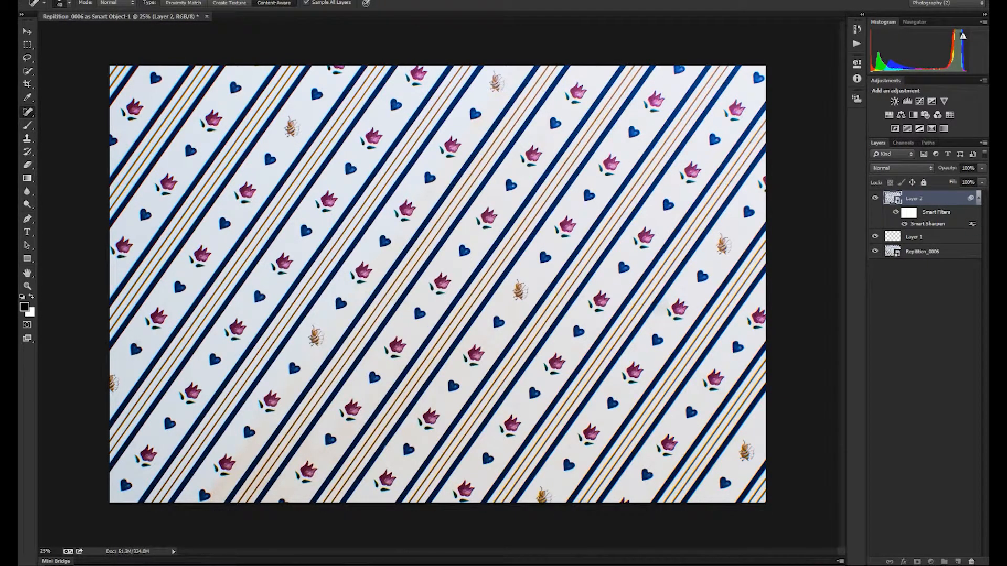
# - Set the blending mode of the Smart Sharpen smart filter to Luminosity at 100% opacity
pyautogui.doubleClick(972, 226)
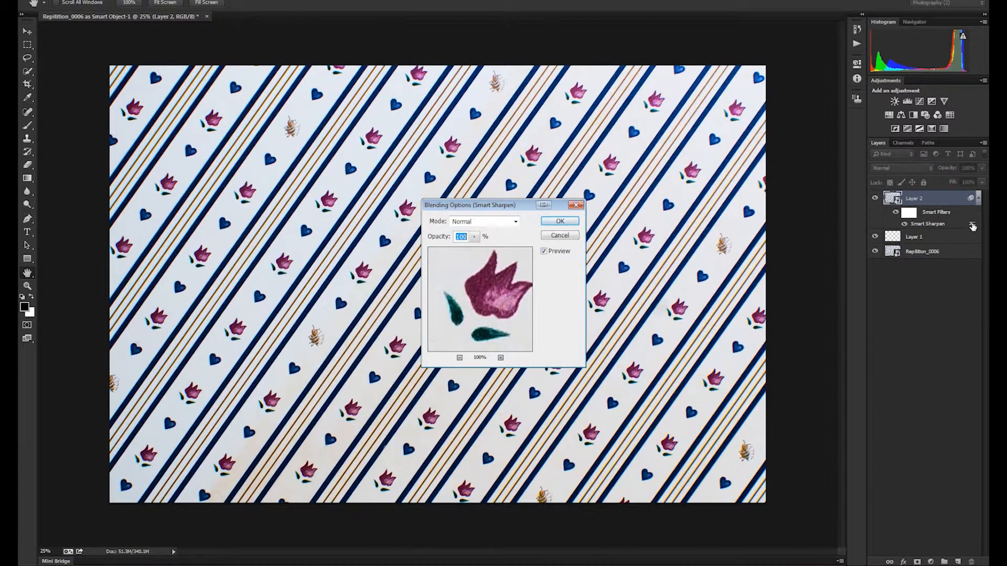
pyautogui.click(515, 221)
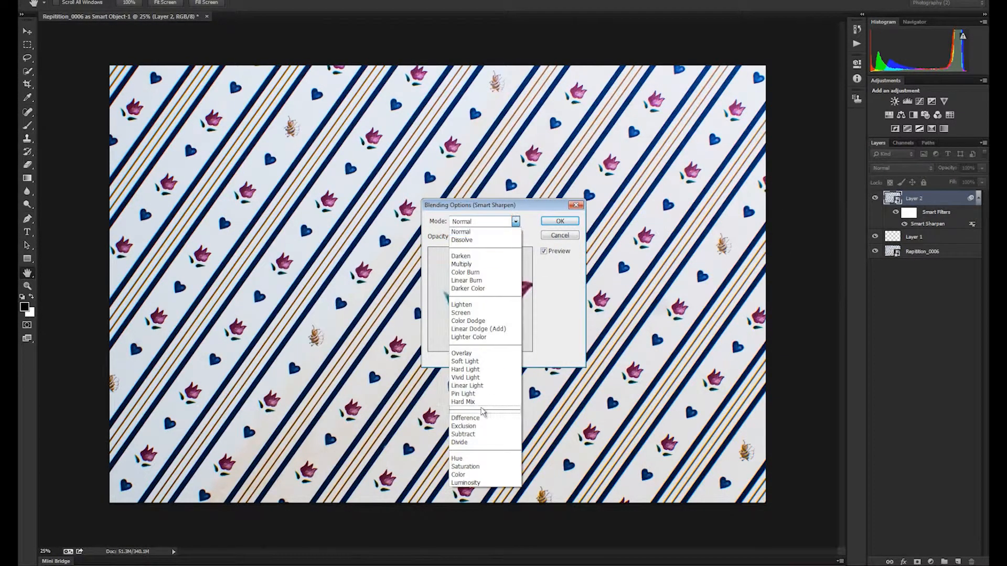
pyautogui.click(482, 483)
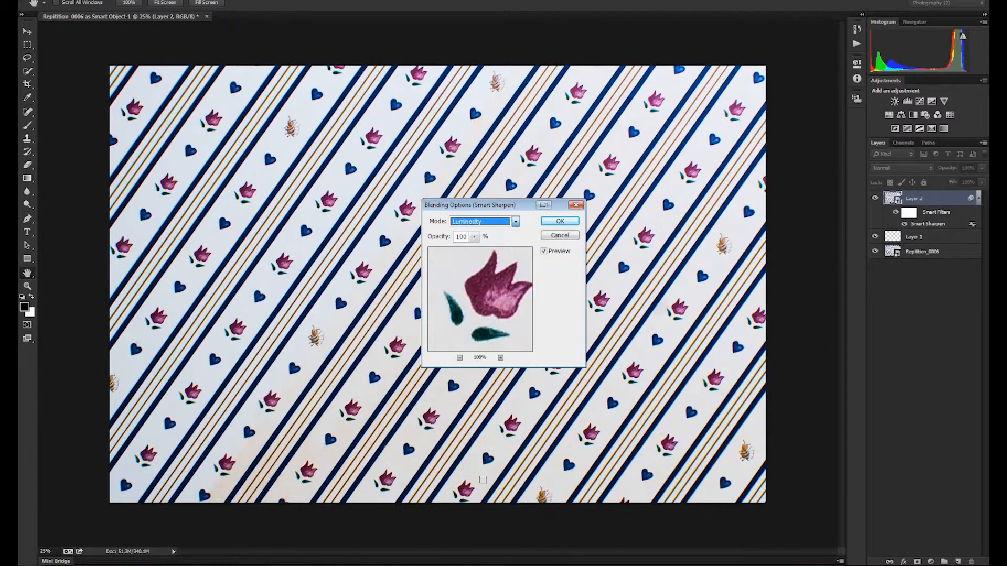
pyautogui.click(560, 221)
# - Switch the display to full-screen mode with a black background to review the sharpened pattern image
pyautogui.press('j')
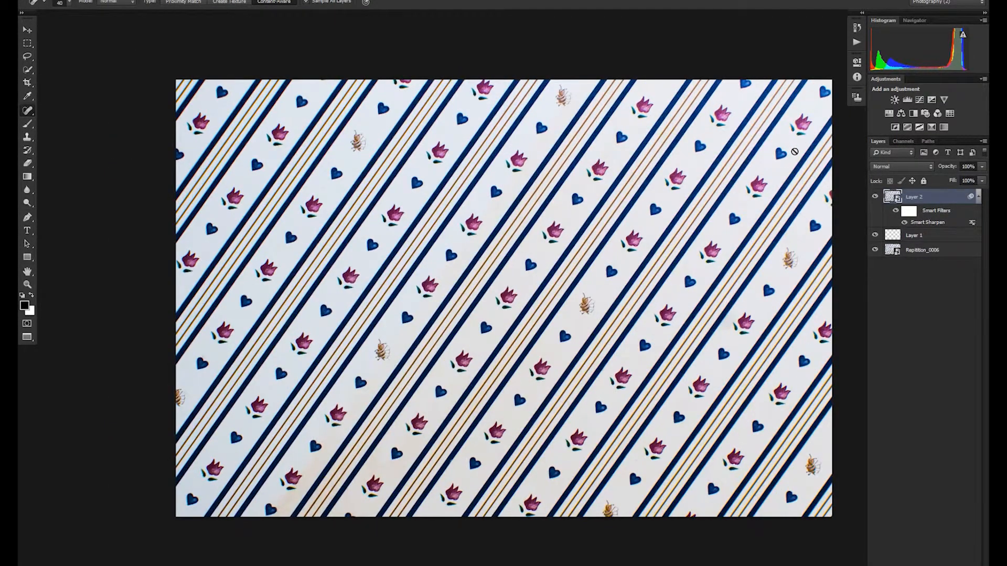
pyautogui.press('f')
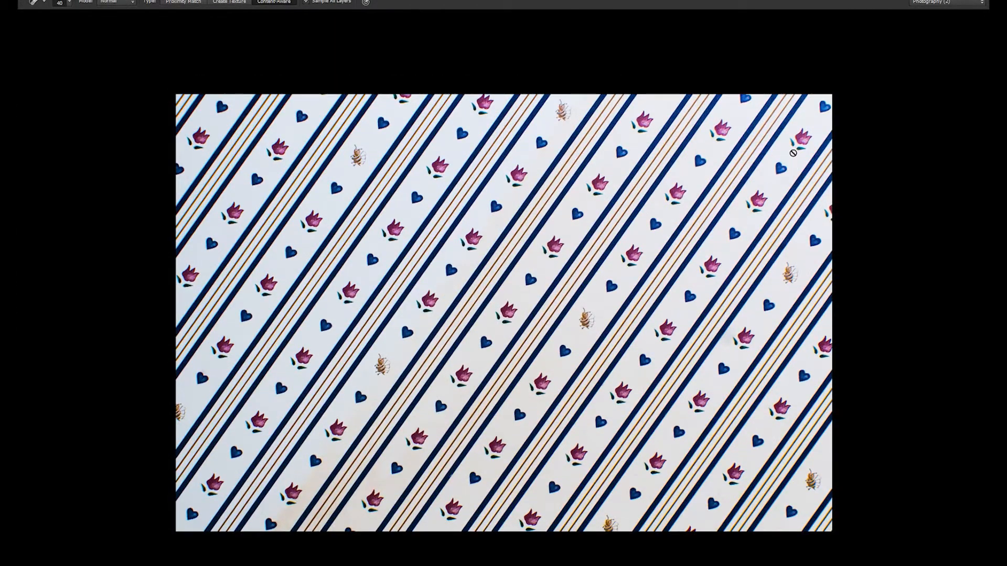